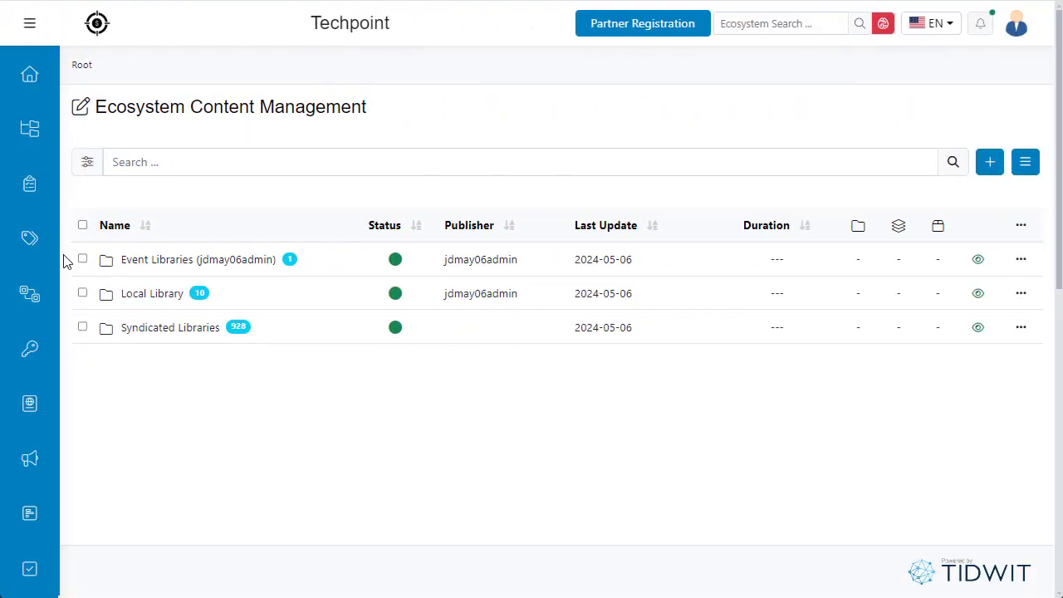
Go to the ecosystem content syndication page and open the Google node to add its content
scroll(80, 382, "down", 2)
mouse_move(33, 458)
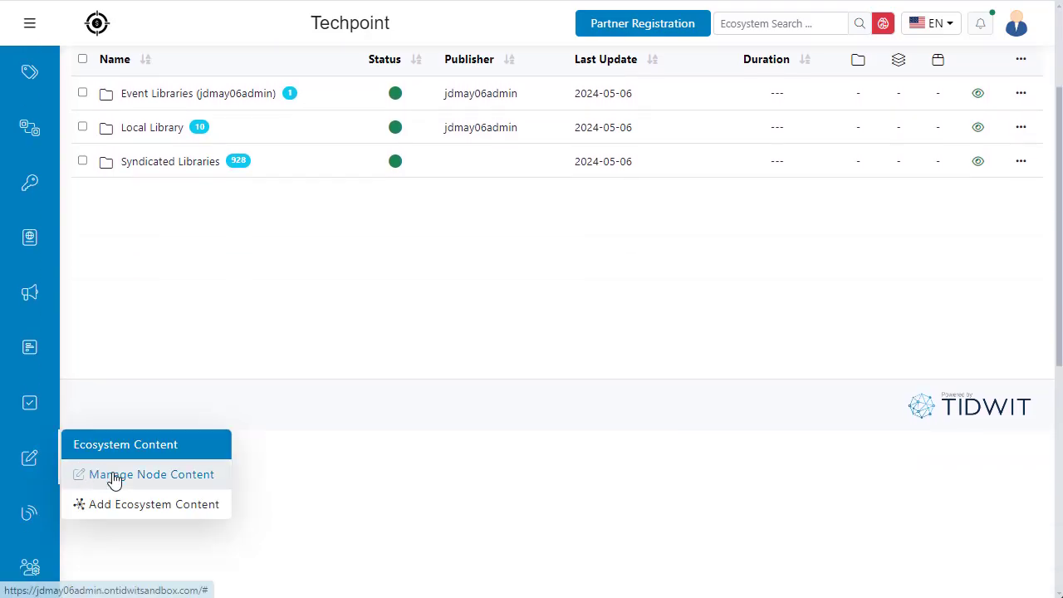
left_click(148, 504)
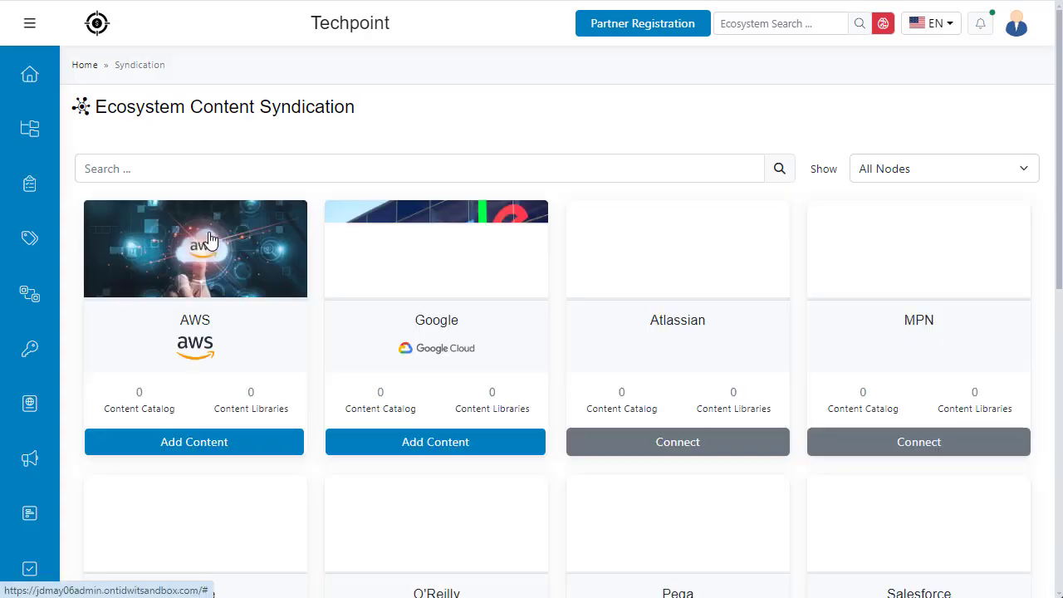
scroll(1044, 188, "down", 2)
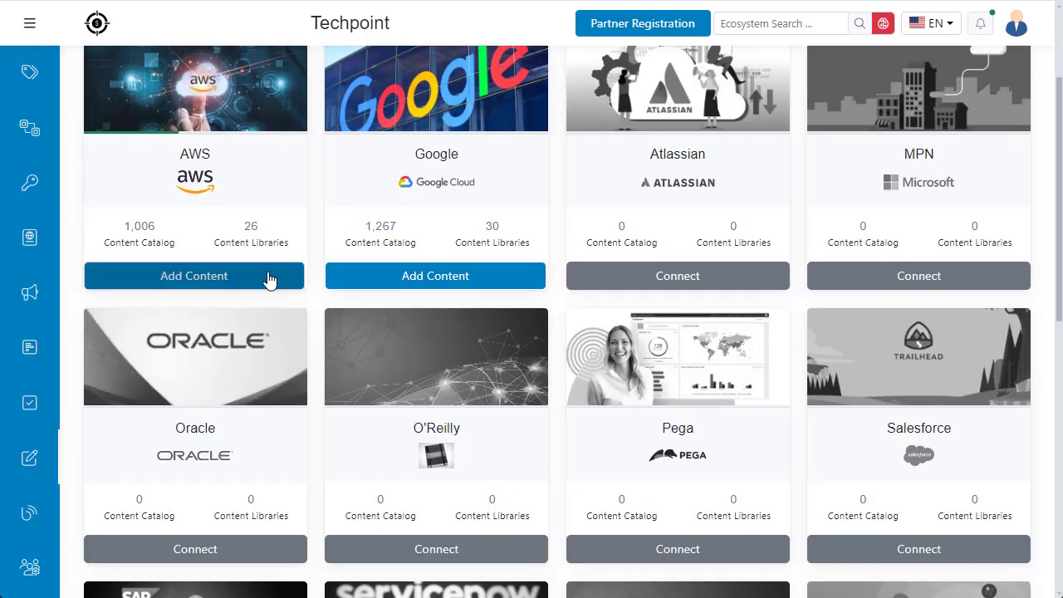
left_click(378, 274)
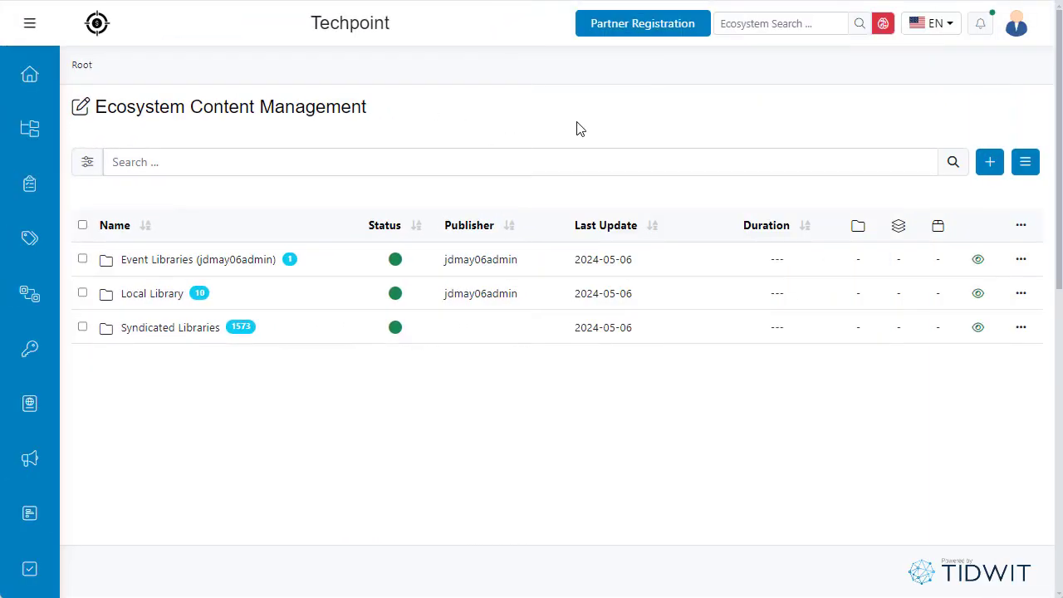
Syndicate the Microsoft 365 library from the MPN node's Resources / Videos: Products & Solutions library
left_click(984, 162)
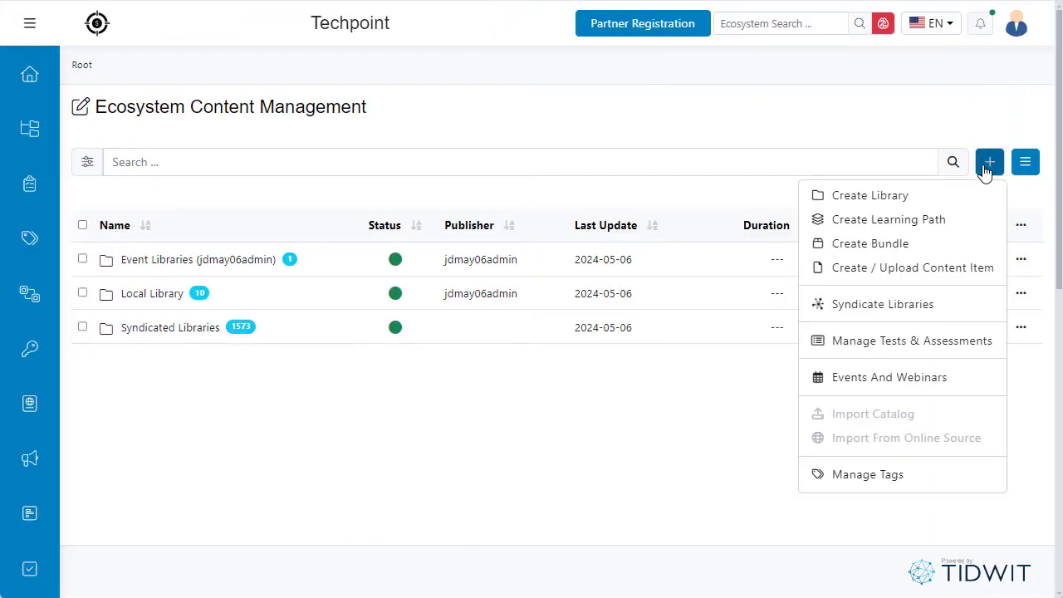
left_click(977, 309)
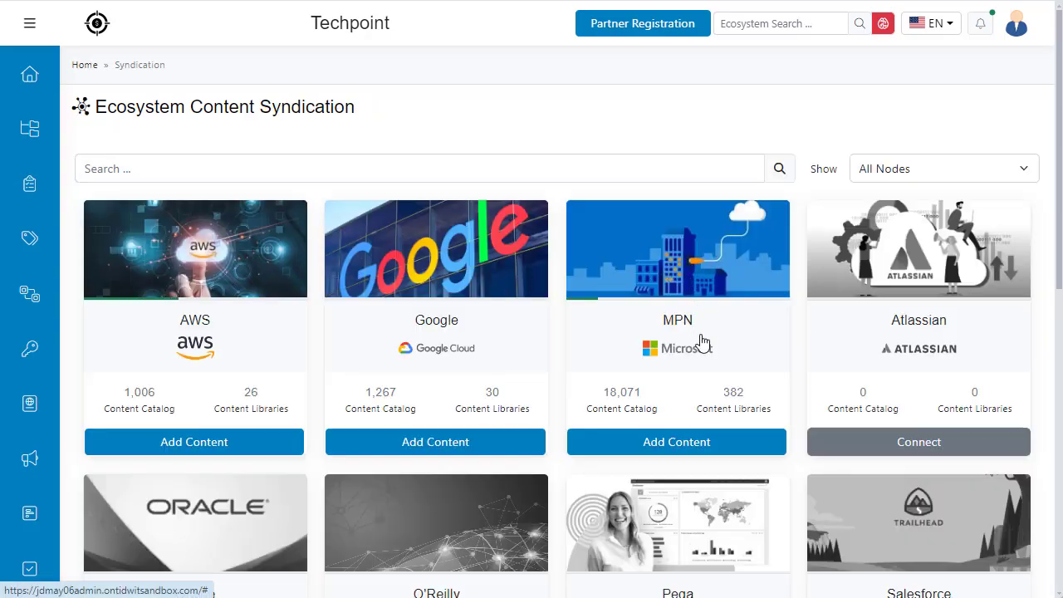
left_click(721, 449)
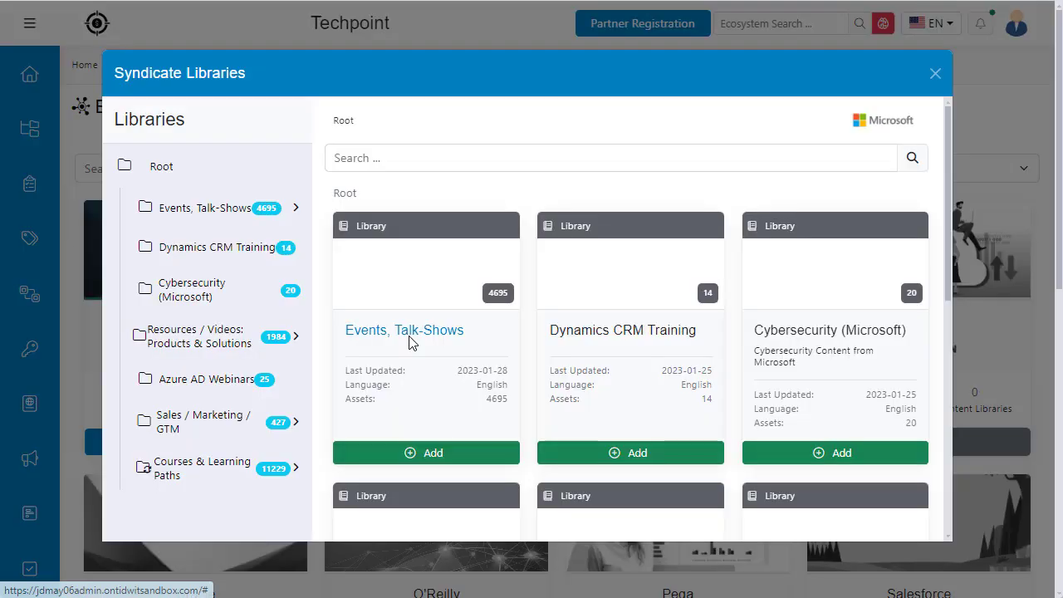
left_click(241, 344)
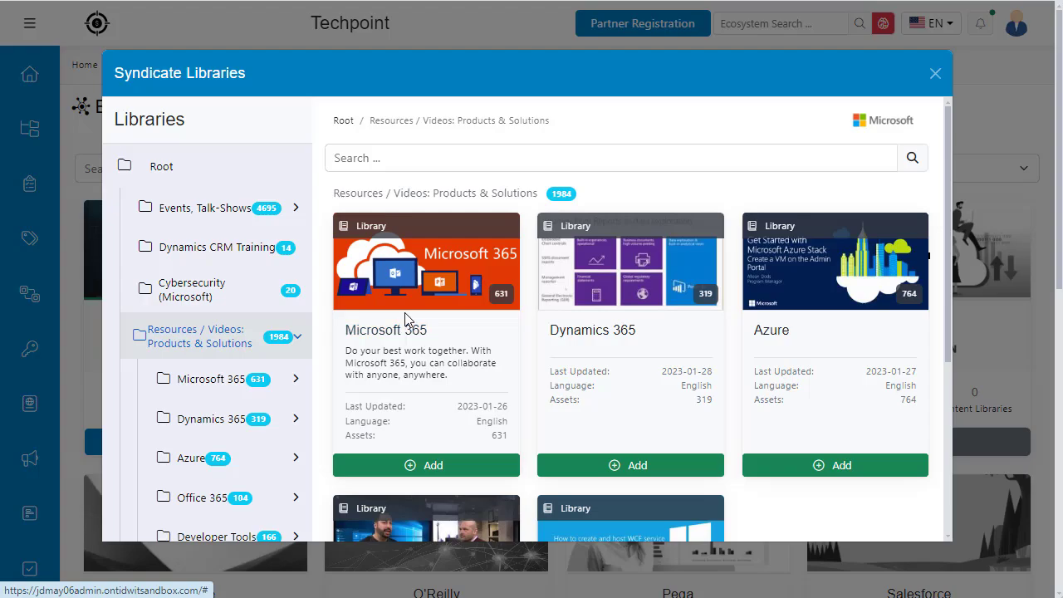
scroll(404, 319, "down", 1)
left_click(437, 384)
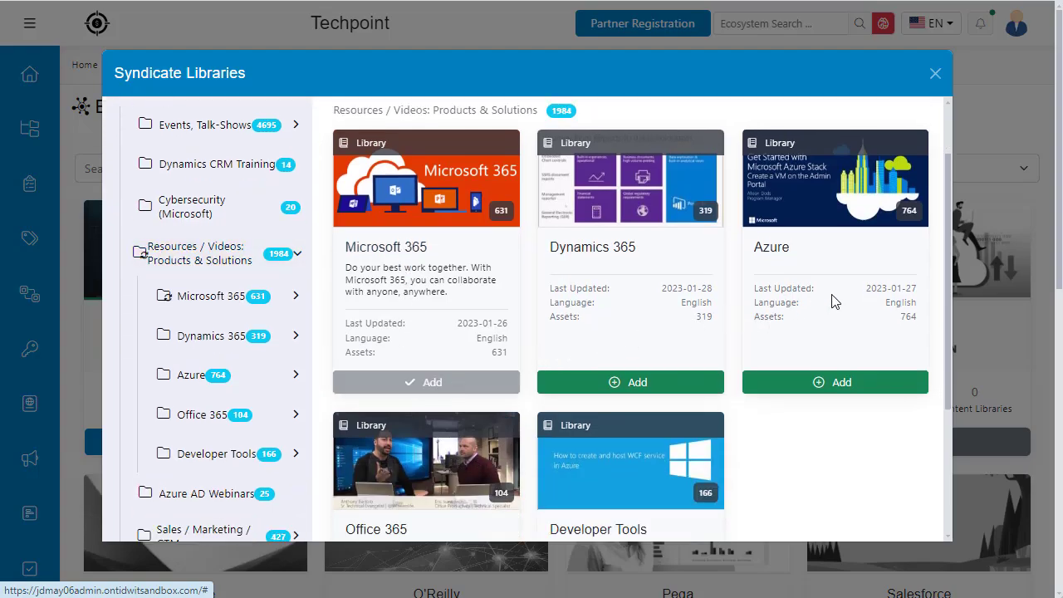
scroll(940, 290, "up", 1)
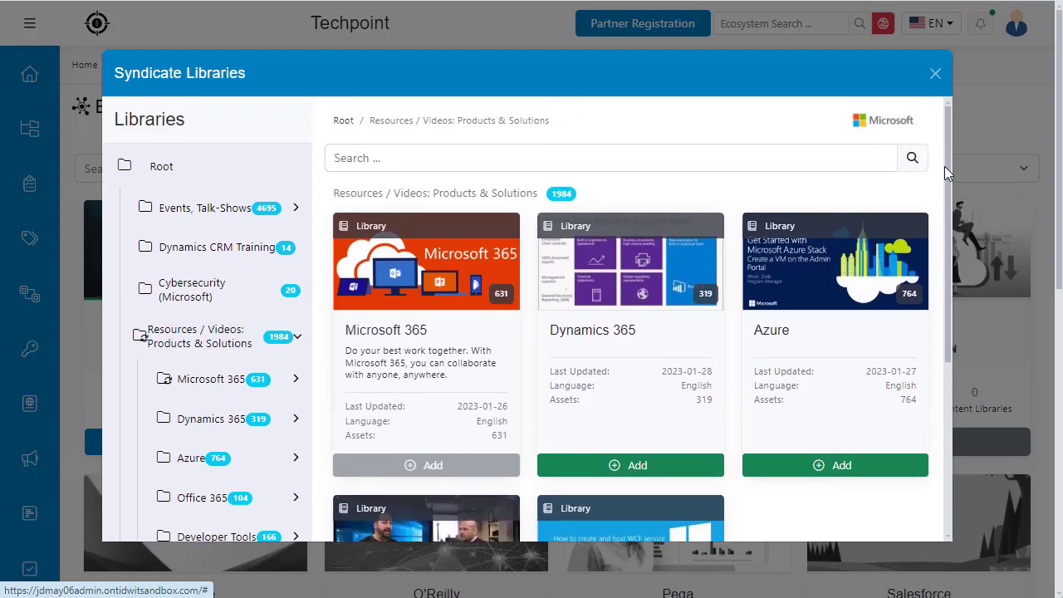
left_click(935, 74)
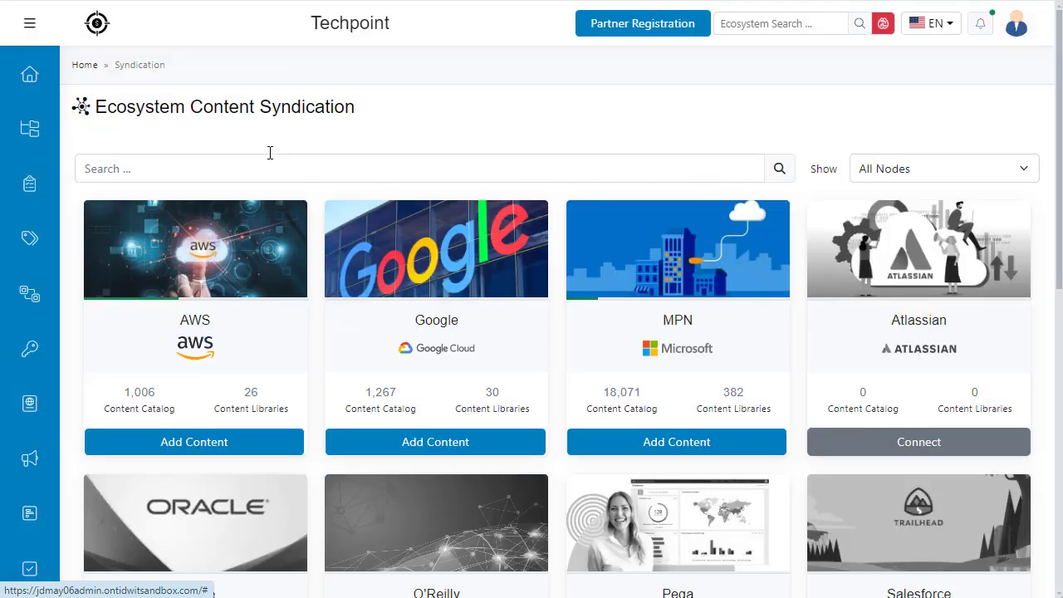
Return to node content management and open the Syndicated Libraries folder to view its contents
scroll(73, 309, "down", 3)
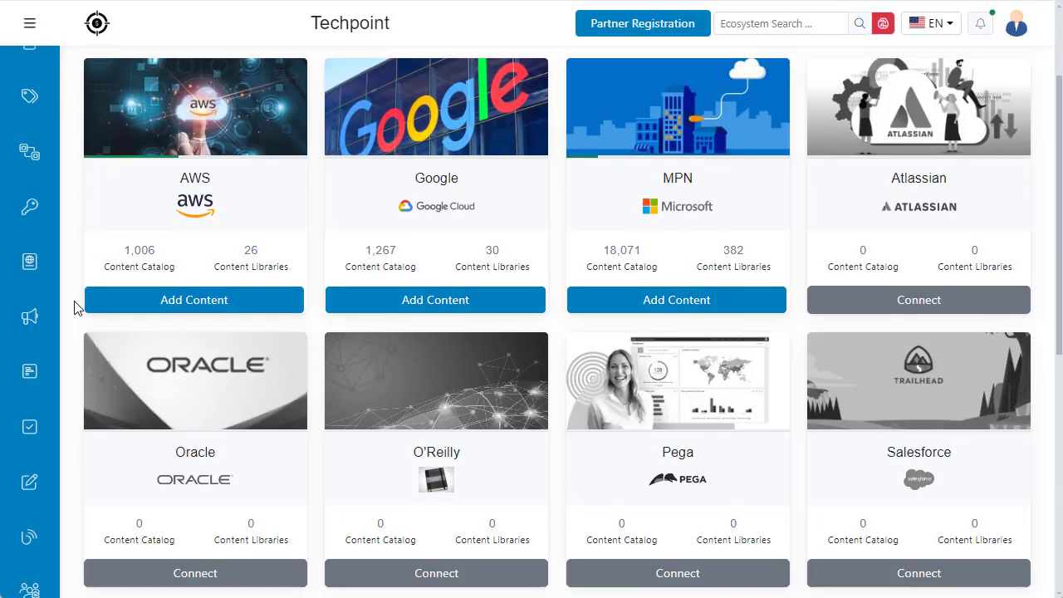
mouse_move(47, 381)
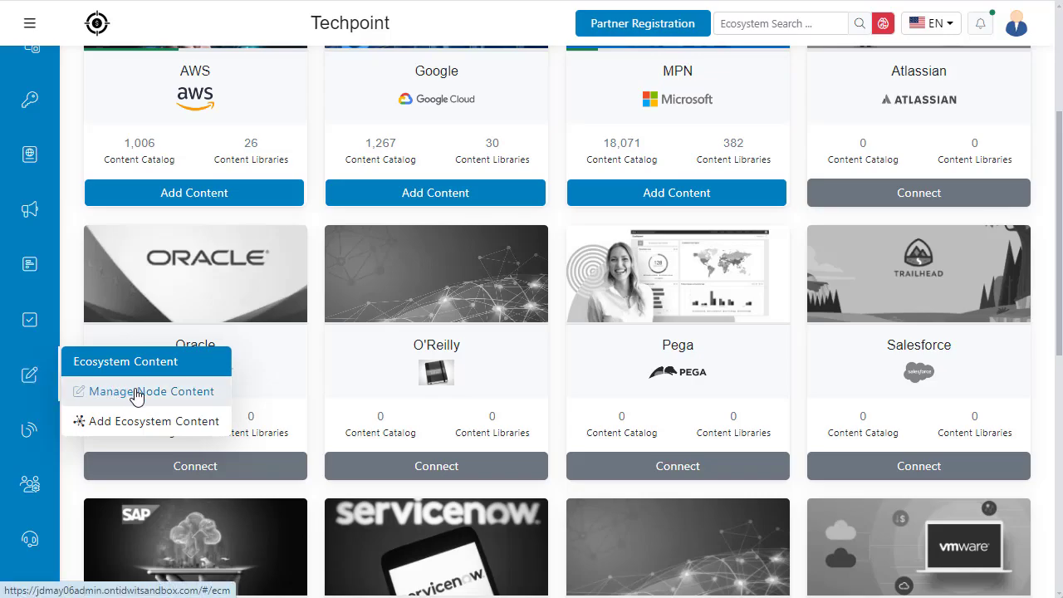
left_click(202, 395)
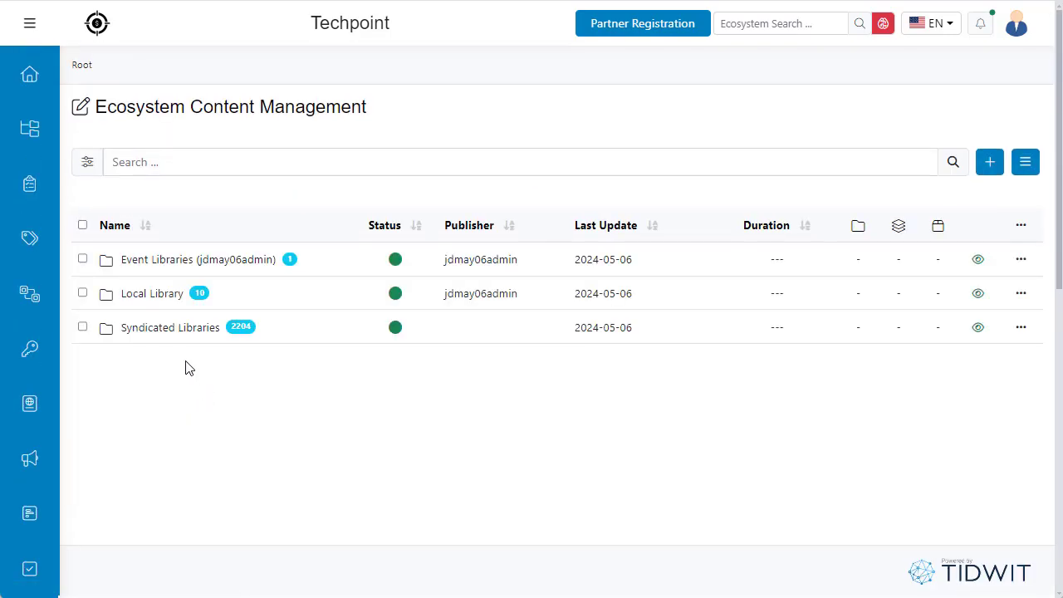
left_click(178, 330)
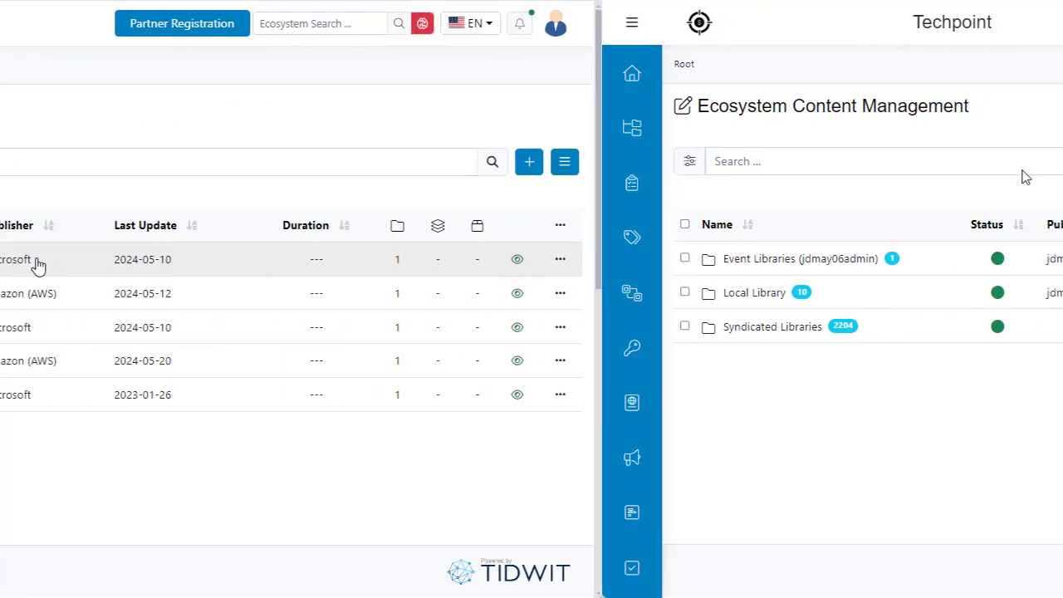
Search the ecosystem content for "Learning Path"
left_click(216, 166)
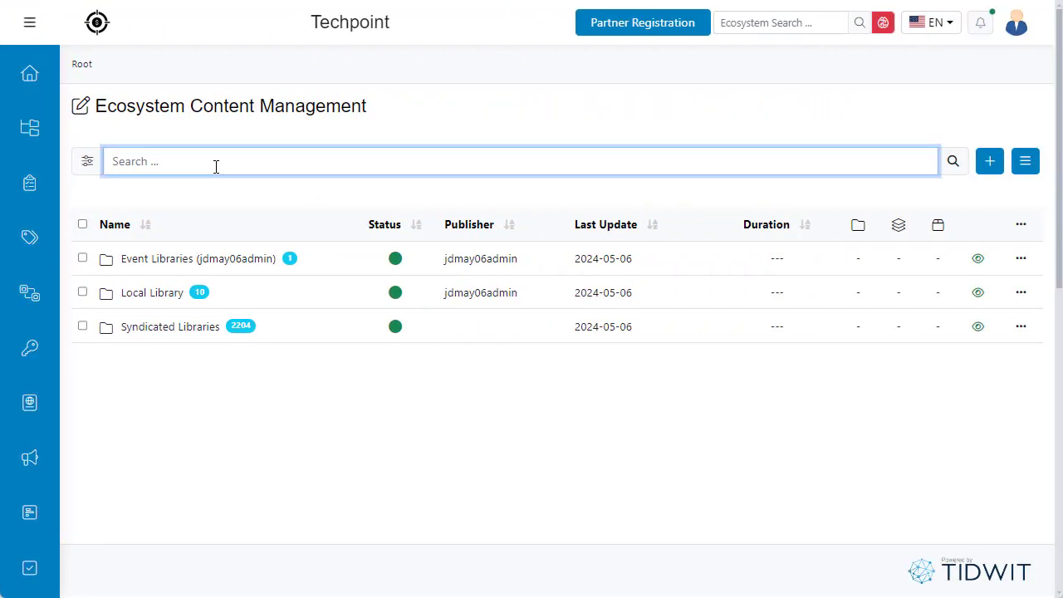
type("Learning Path")
key("Return")
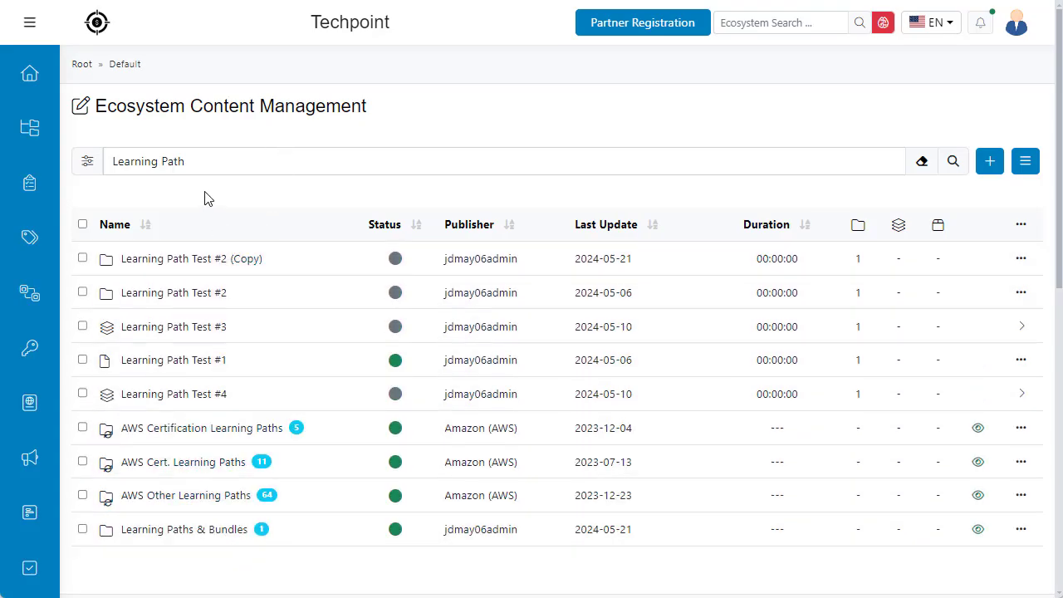
Filter the search results to published, syndicated content of all types across all libraries, and clear the search
left_click(88, 169)
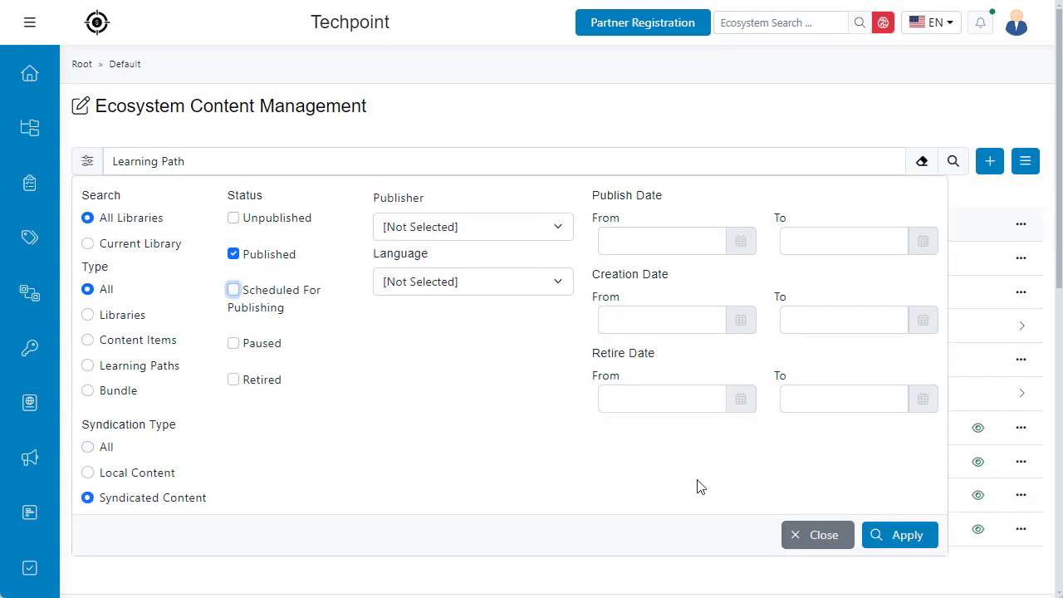
left_click(876, 538)
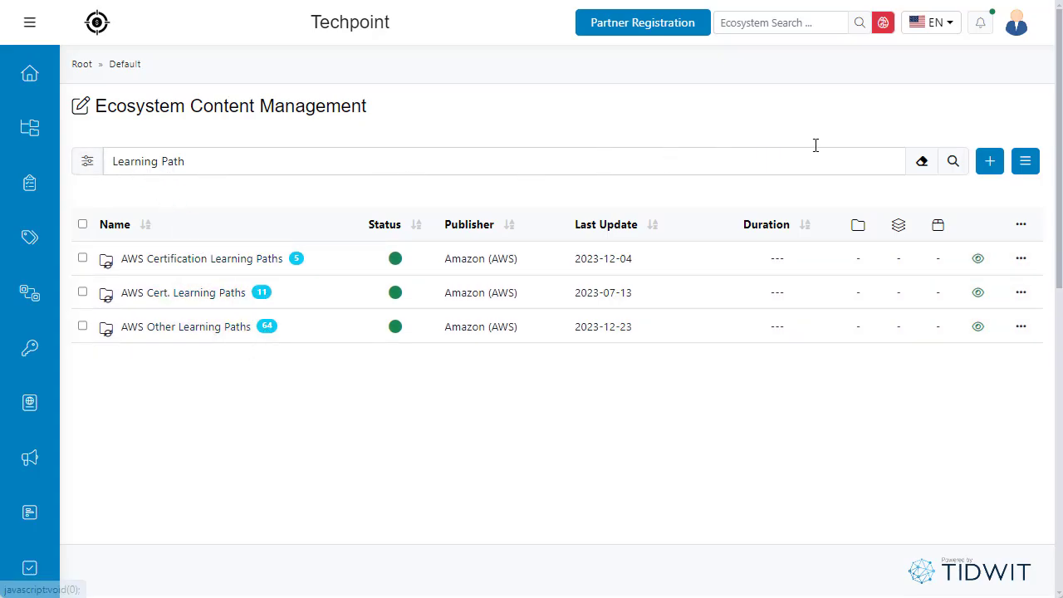
left_click(921, 161)
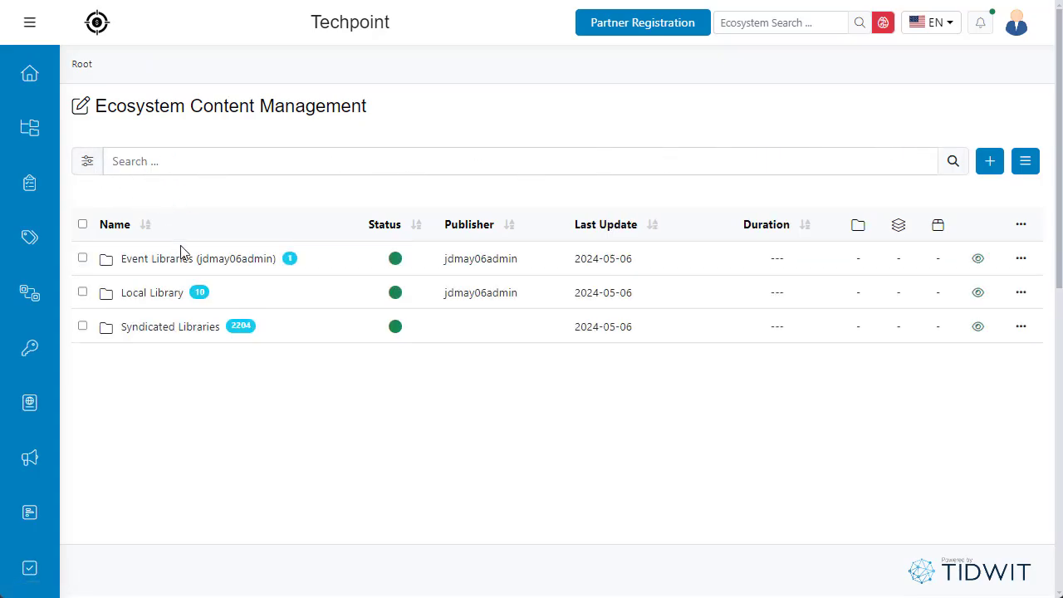
Examine the actions available for the "How to design a web page" item in the Local Library's Content Items folder
left_click(213, 329)
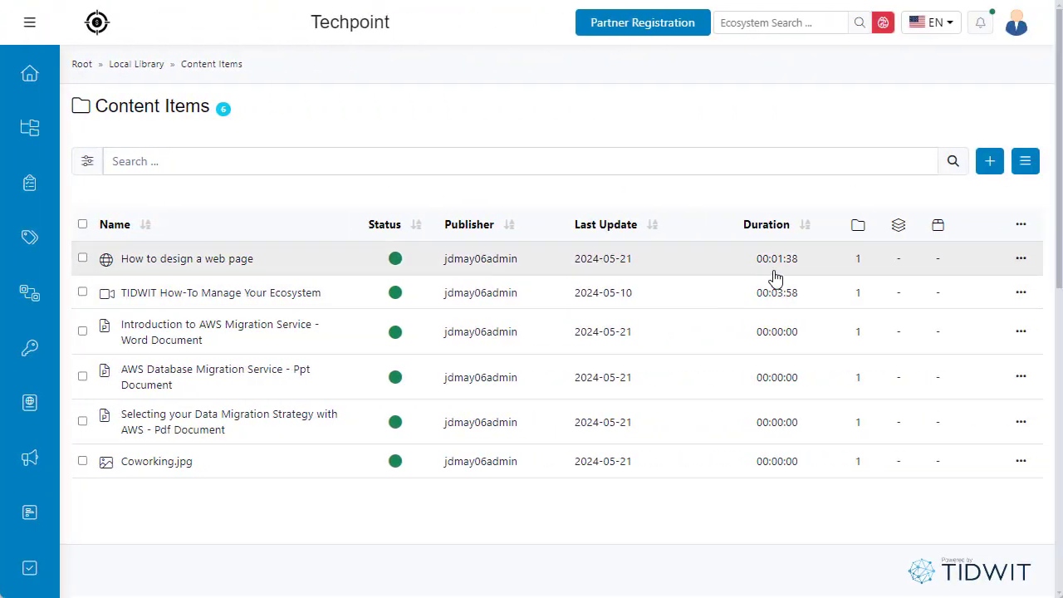
left_click(1020, 260)
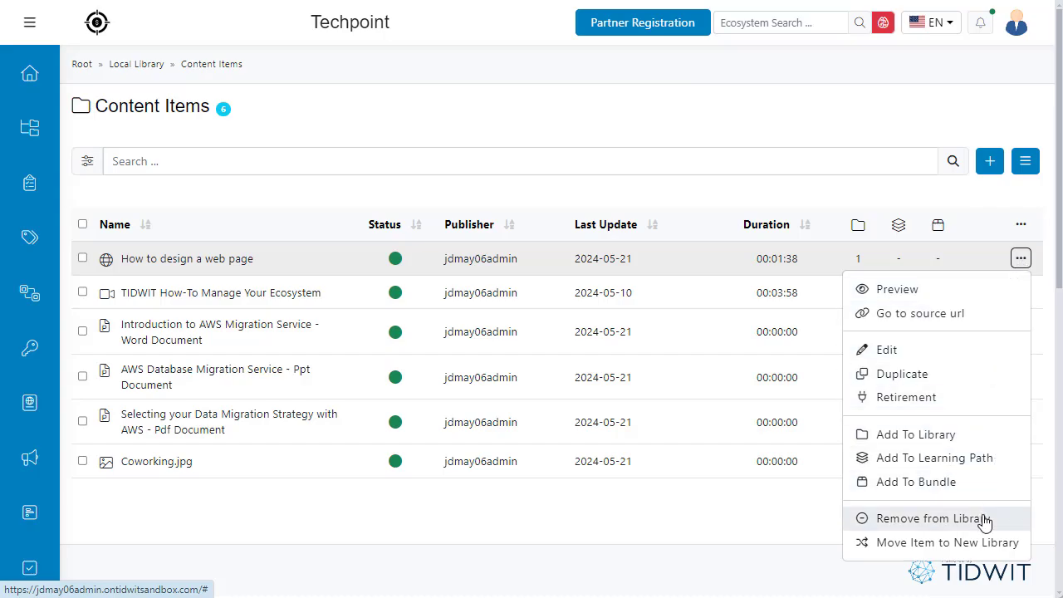
left_click(791, 529)
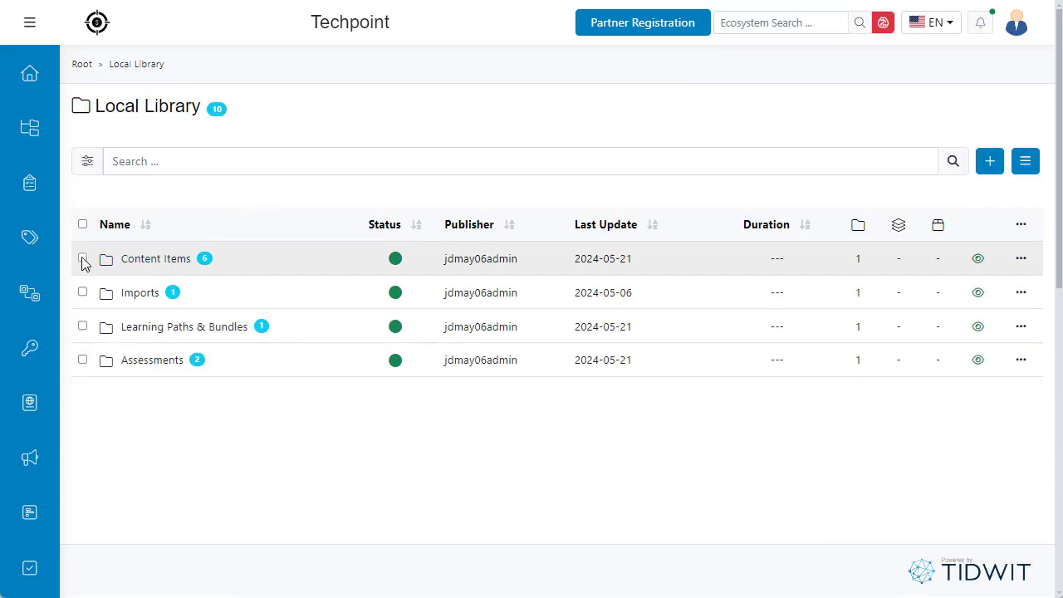
Select the Content Items, Imports and Learning Paths & Bundles folders and review their bulk-edit options, including moving to another library
left_click(82, 259)
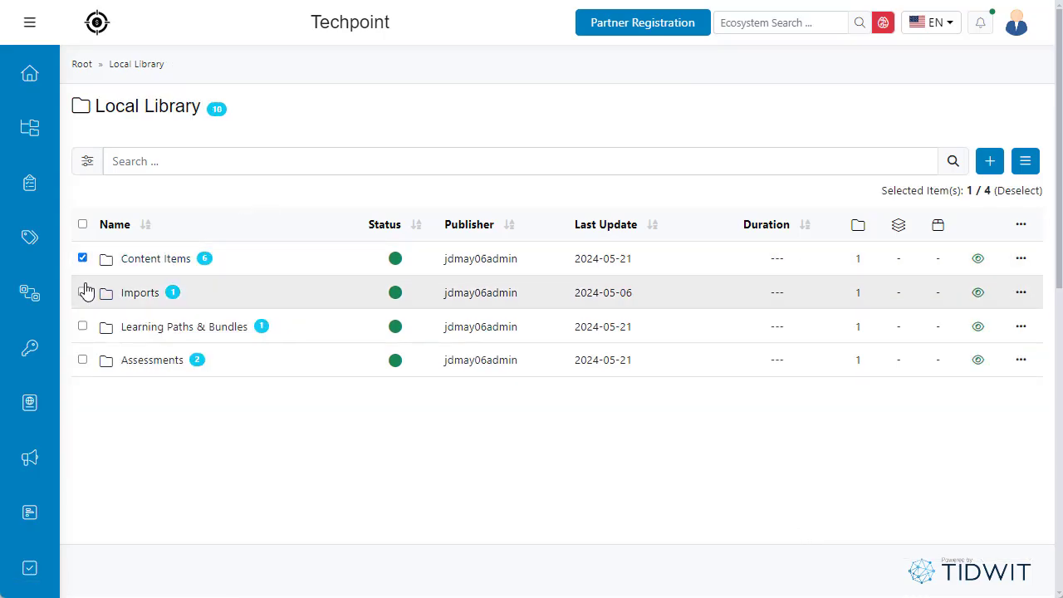
left_click(83, 326)
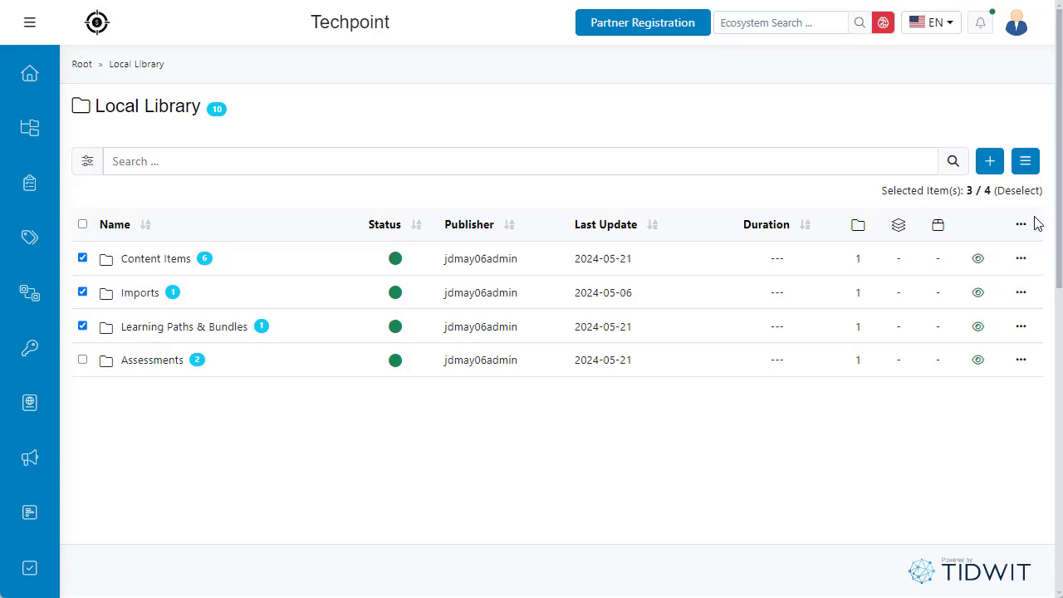
left_click(1028, 169)
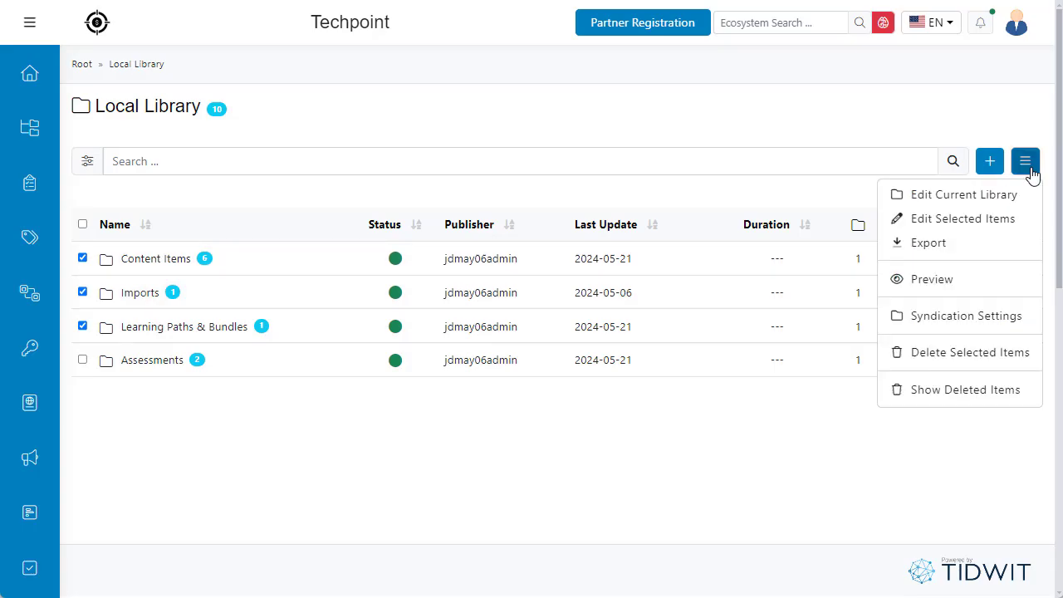
left_click(1011, 221)
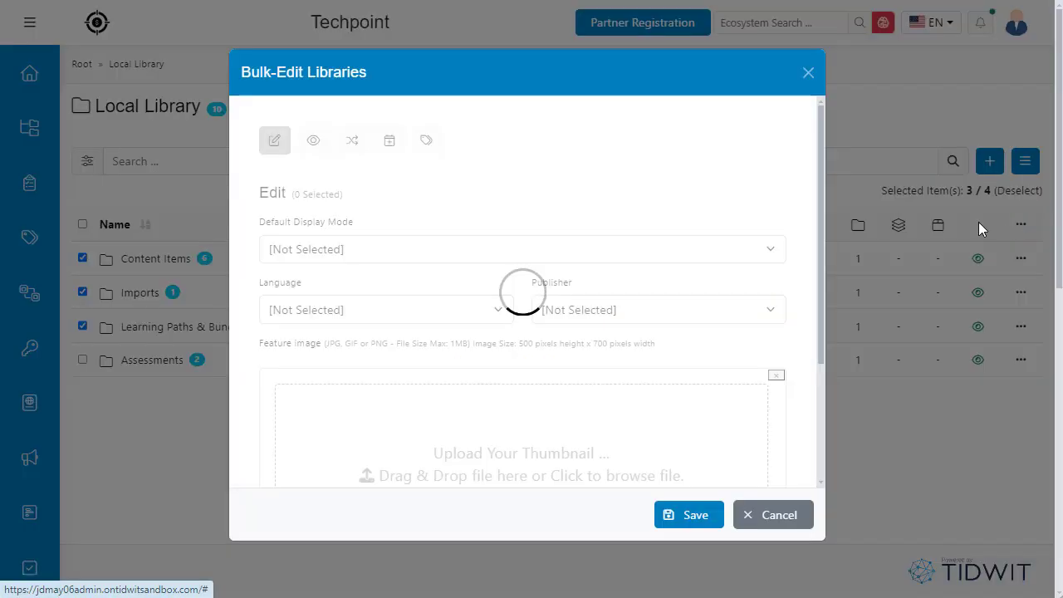
left_click(307, 156)
left_click(340, 158)
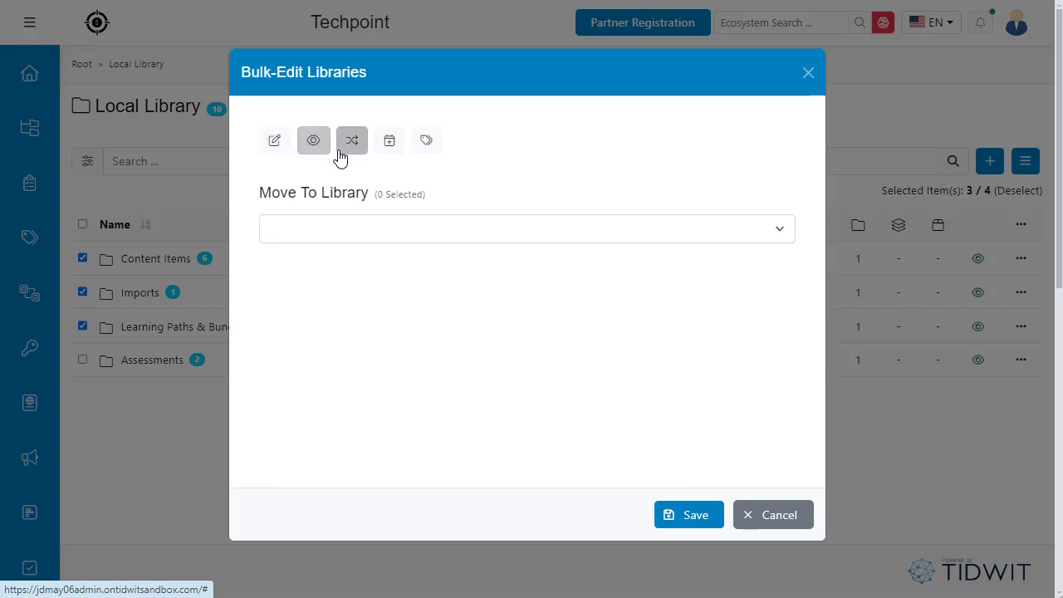
left_click(387, 156)
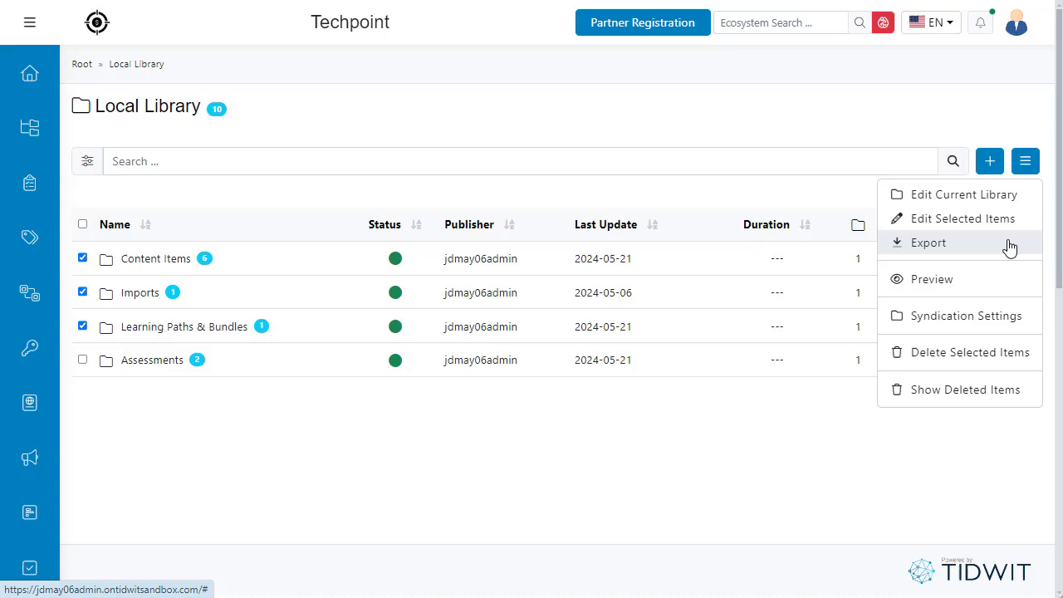
Export the three selected folders, and request their deletion but cancel it at the confirmation
left_click(1007, 240)
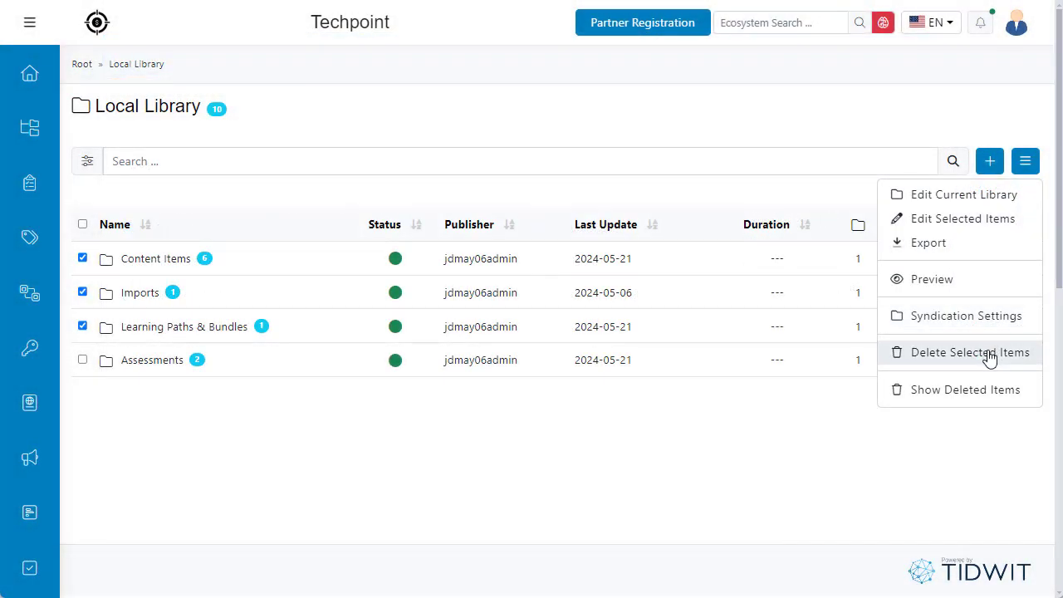
left_click(969, 352)
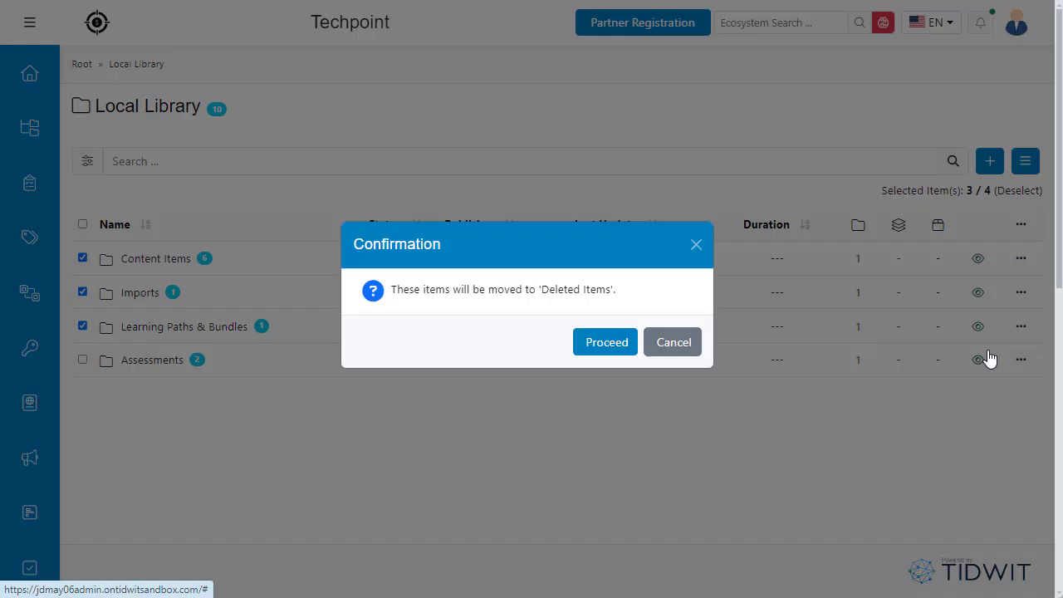
left_click(700, 249)
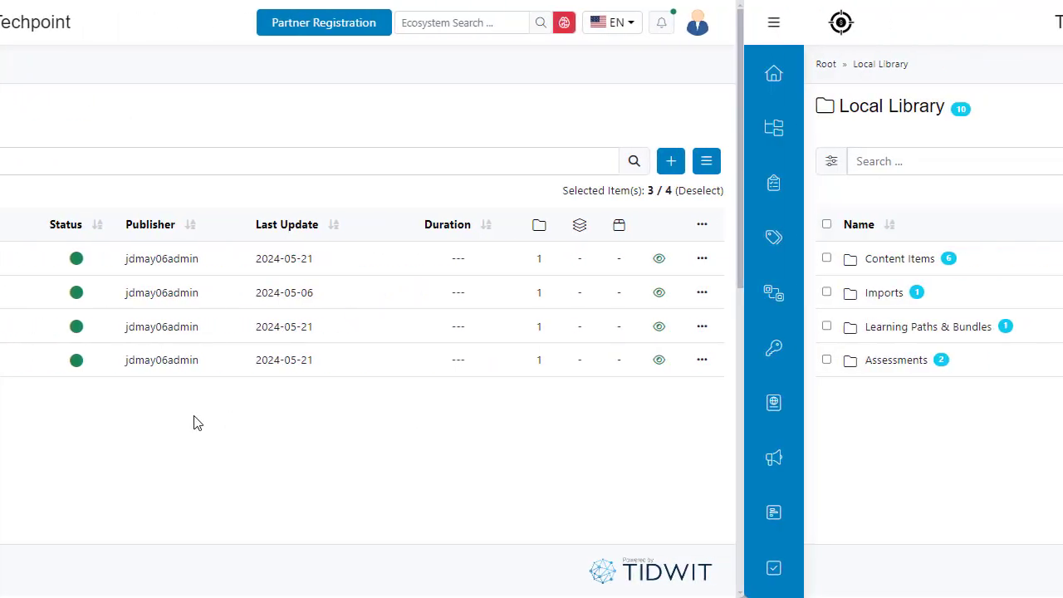
Open the Content Items folder inside the Local Library
left_click(990, 160)
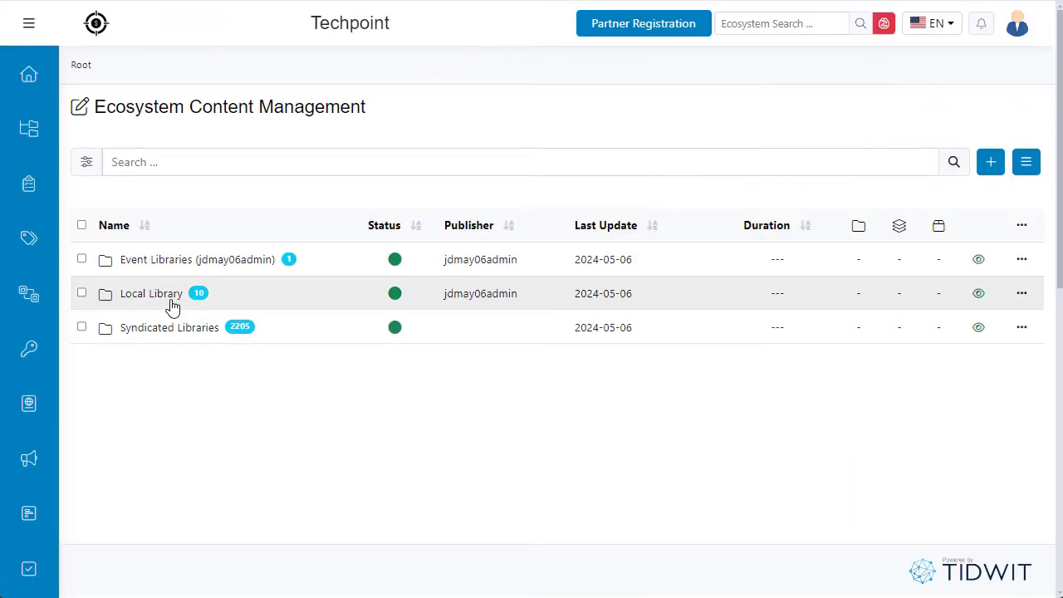
left_click(170, 301)
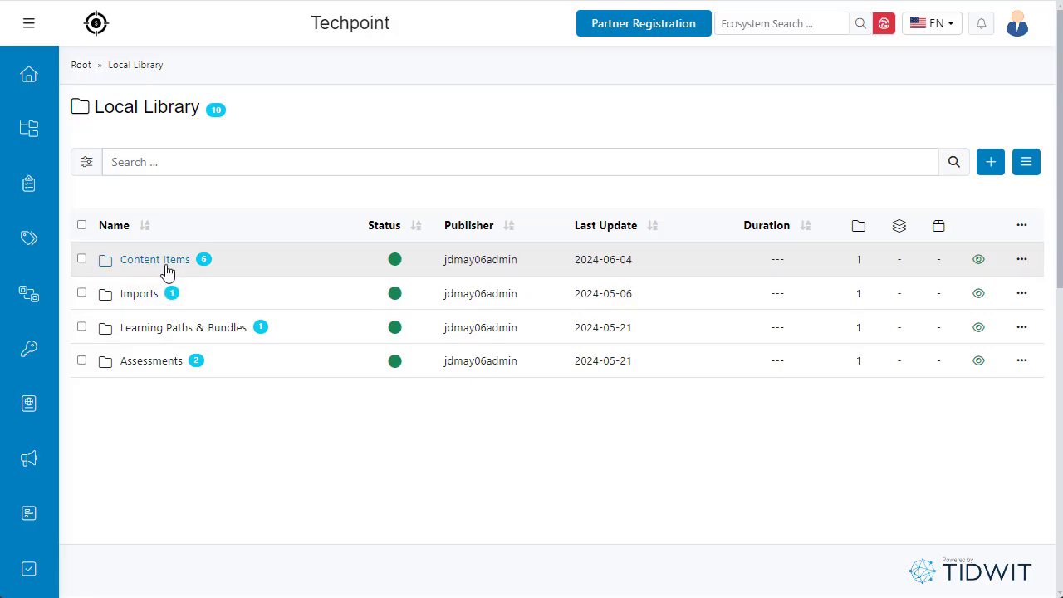
left_click(166, 266)
left_click(156, 264)
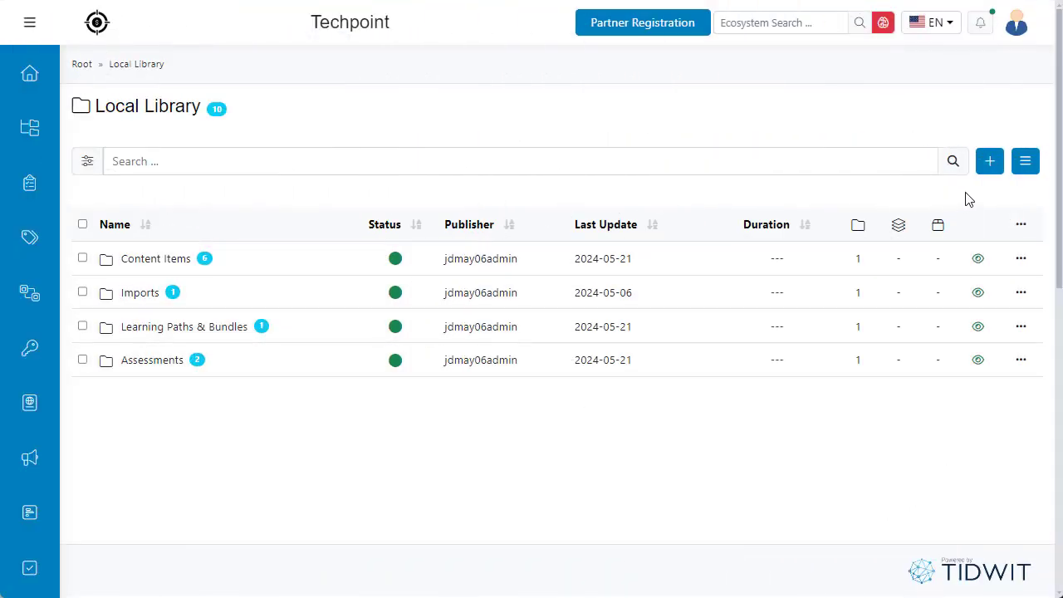
Download the catalog import template for the Local Library and review its ContentItem, LearningPath and Data Validation sheets
left_click(990, 163)
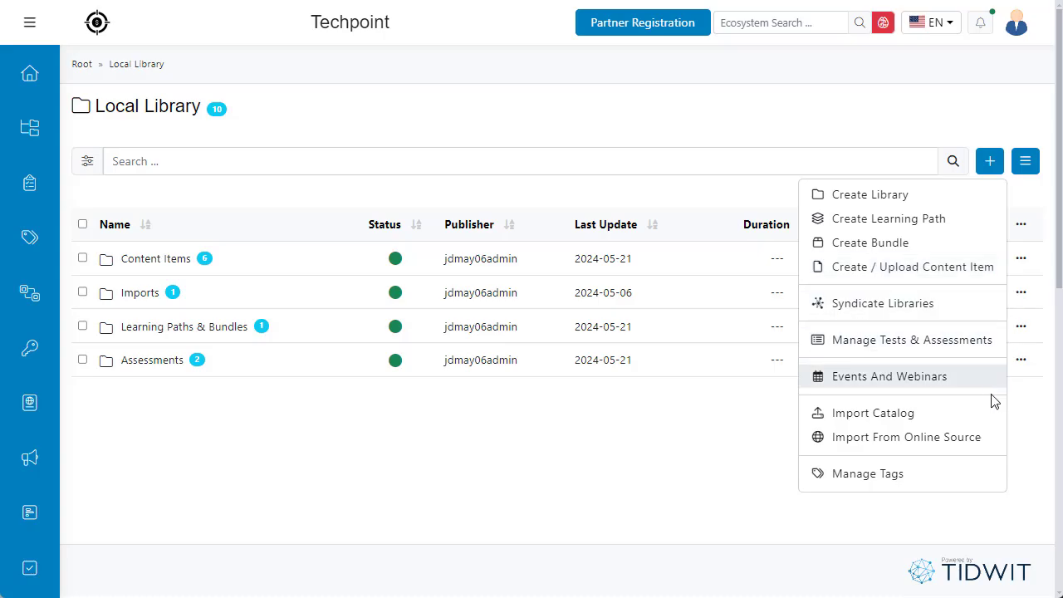
left_click(991, 418)
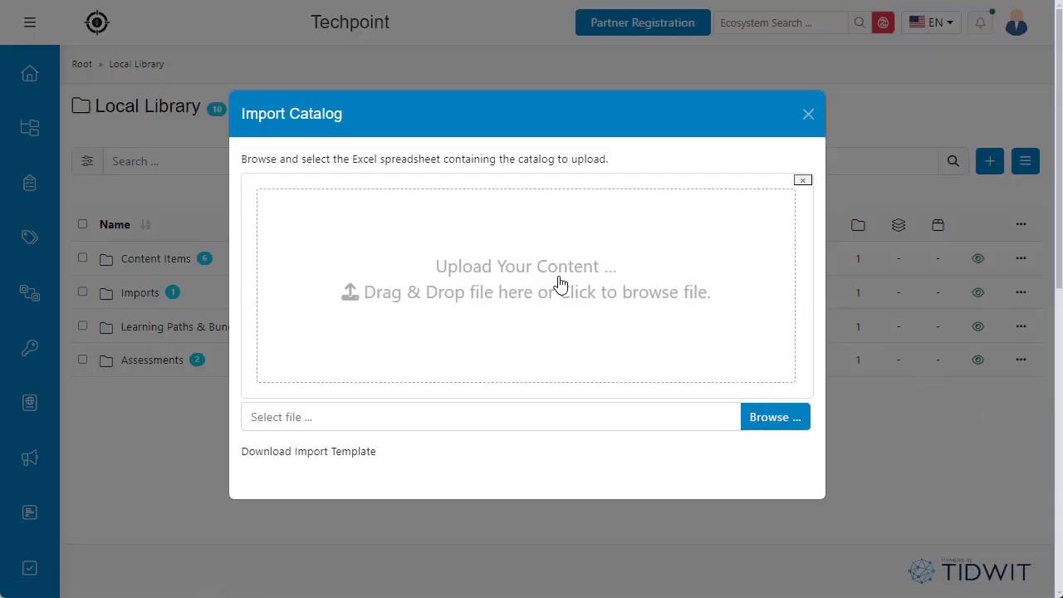
left_click(337, 458)
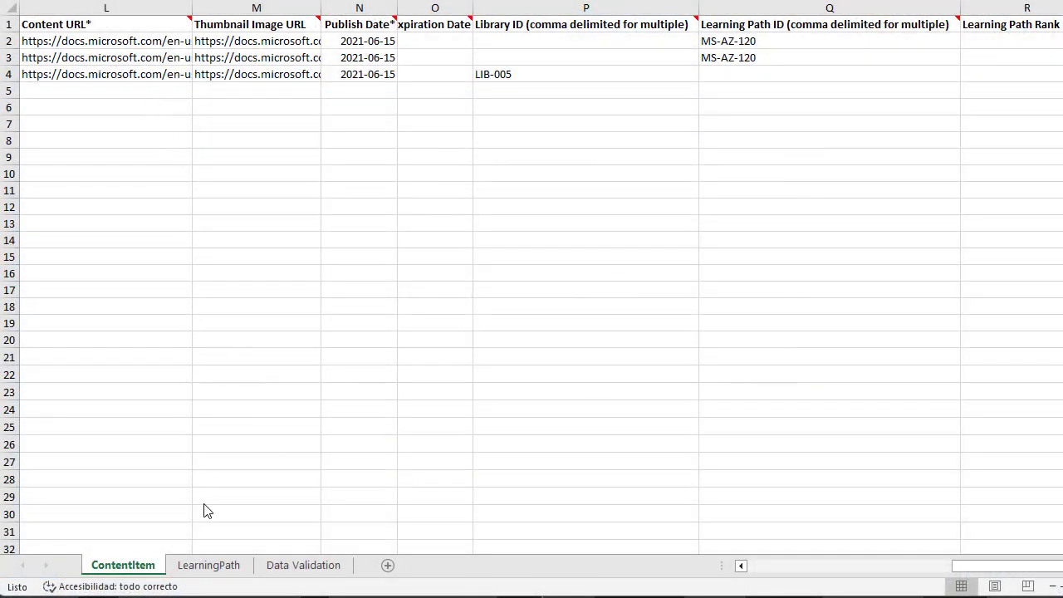
left_click(210, 566)
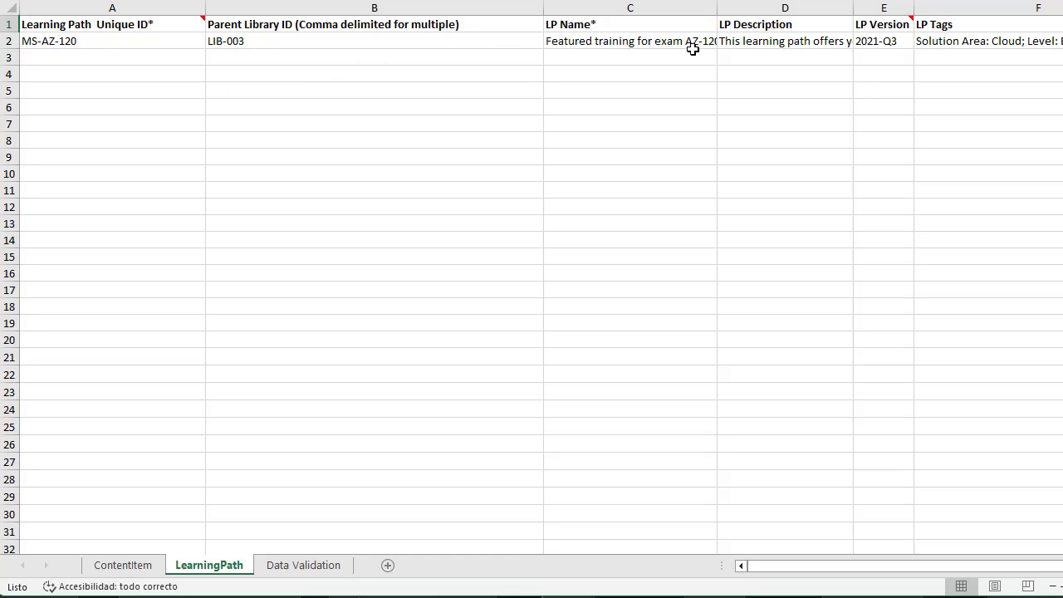
left_click(301, 565)
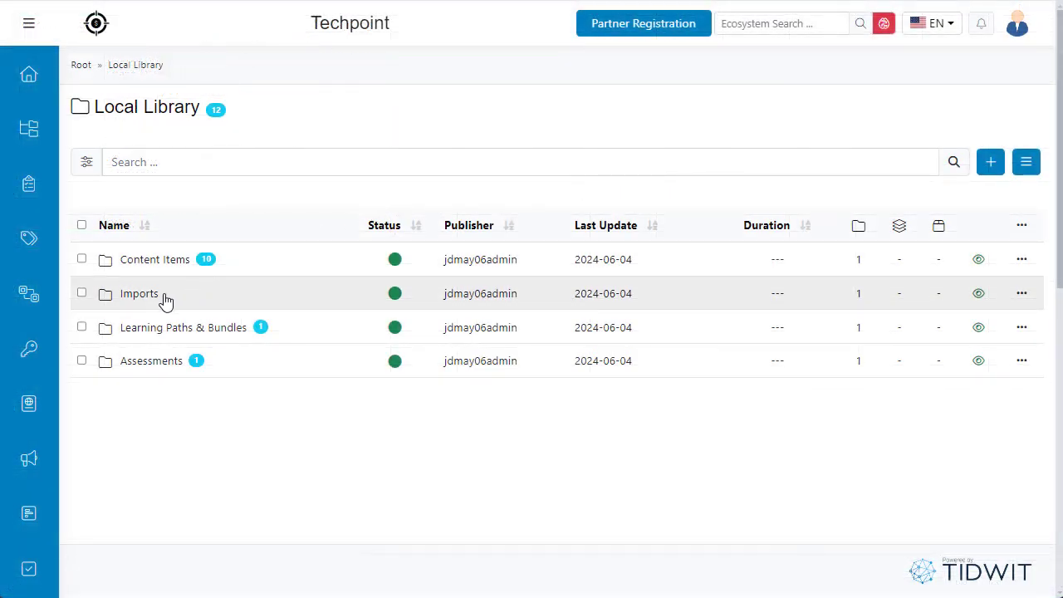
In the Imports folder, set up an online-source import of type YouTube Playlist with playlist ID PLHZJ9WU2EbbR1UuyXeCh4YiKs4ld_wipL
left_click(147, 298)
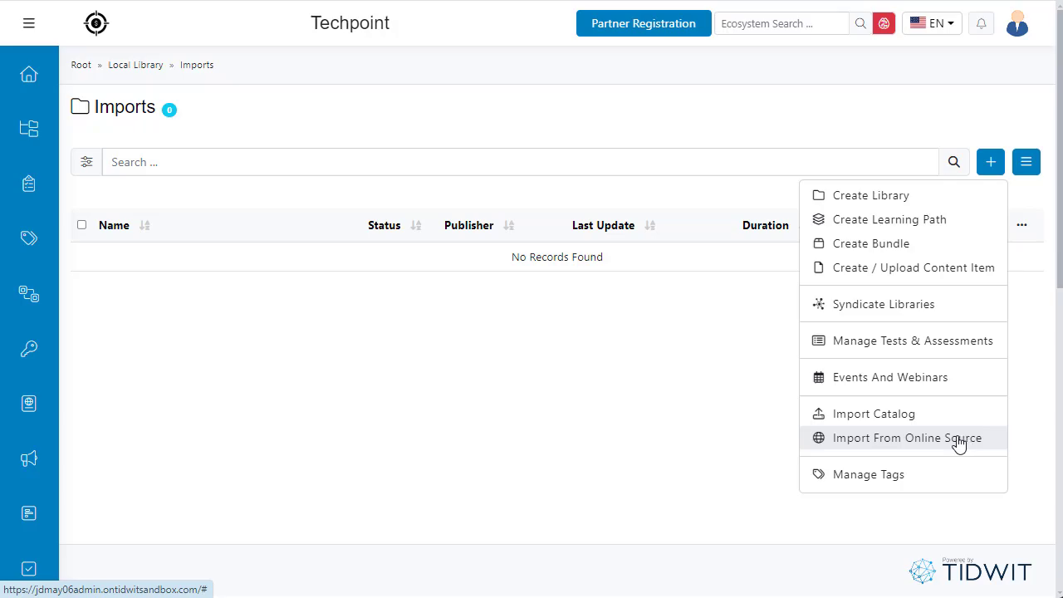
left_click(959, 440)
left_click(441, 195)
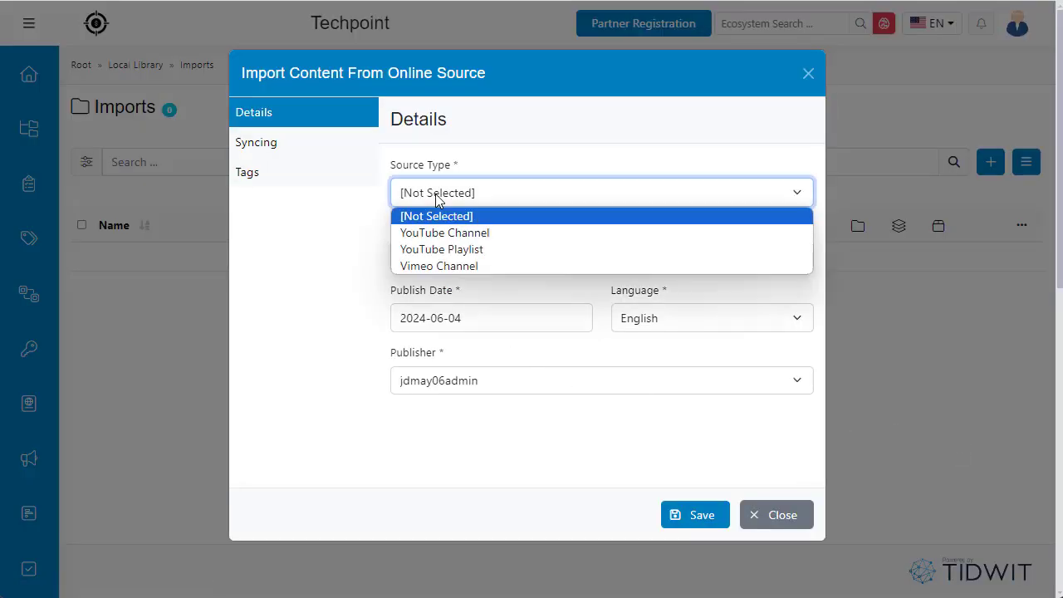
left_click(472, 249)
left_click(465, 253)
type("PLHZJ9WU2EbbR1UuyXeCh4YiKs4ld_wipL")
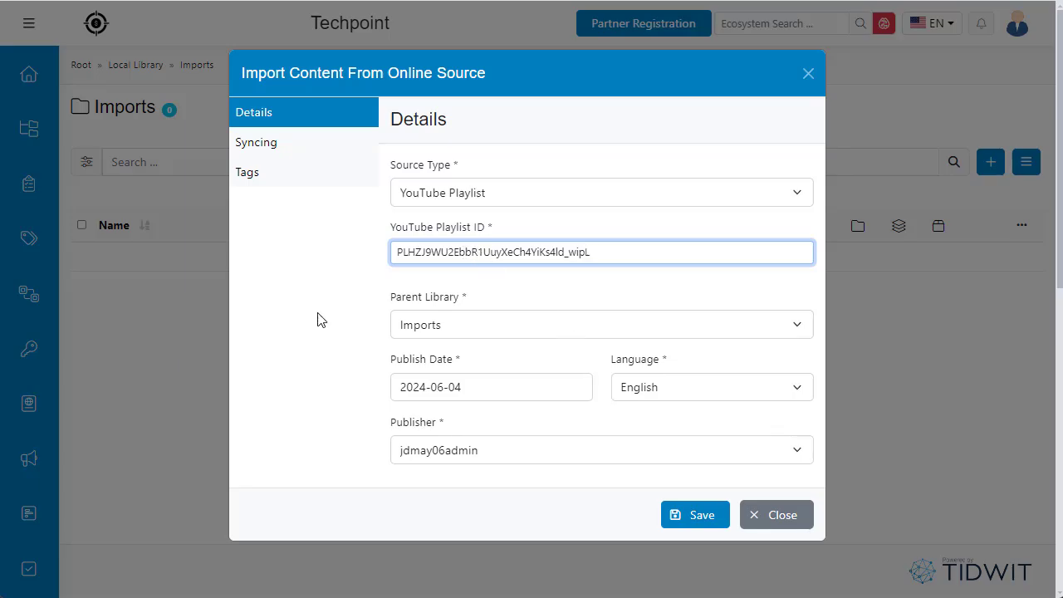
Turn on content sync, tag the import as Beginner level, and save the online-source import
left_click(297, 148)
left_click(433, 189)
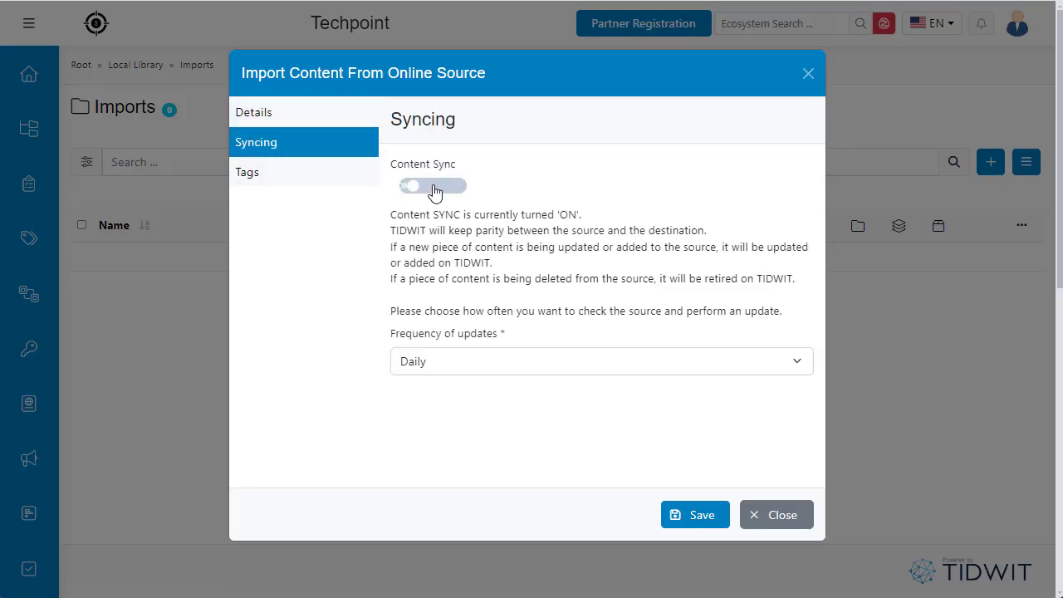
left_click(304, 181)
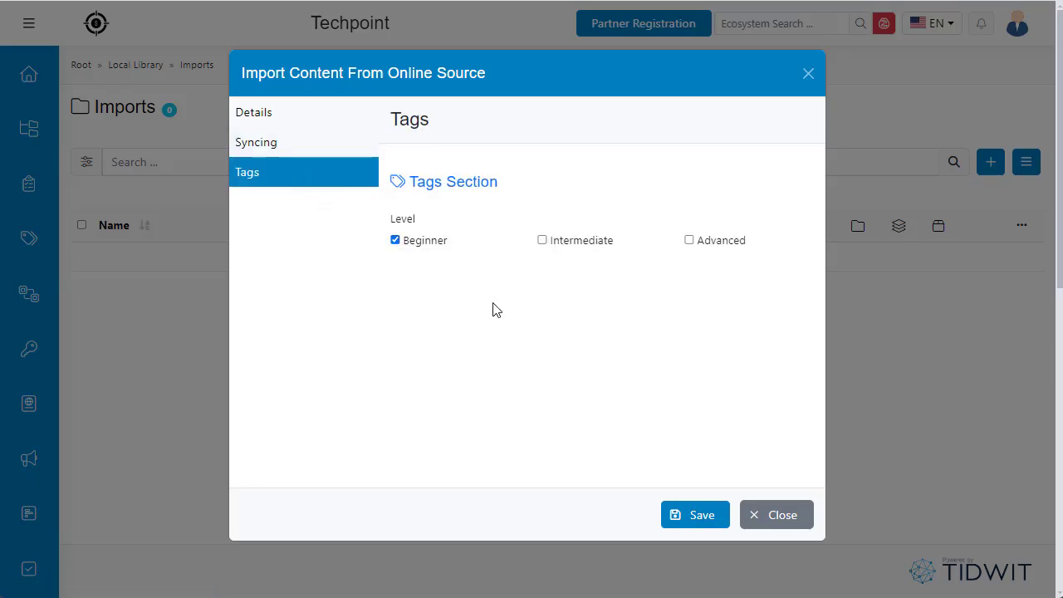
left_click(678, 520)
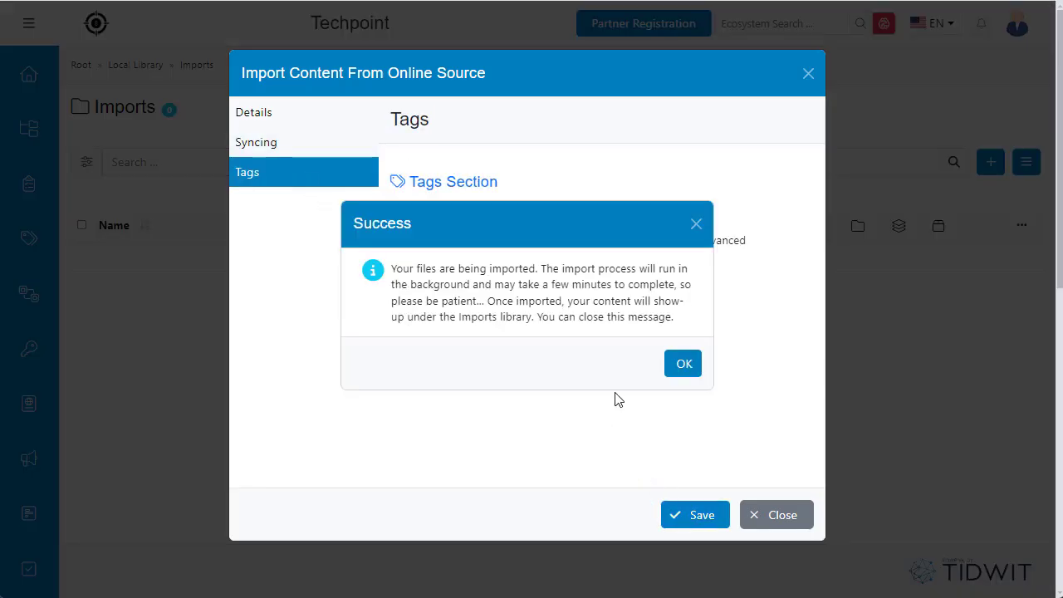
left_click(684, 366)
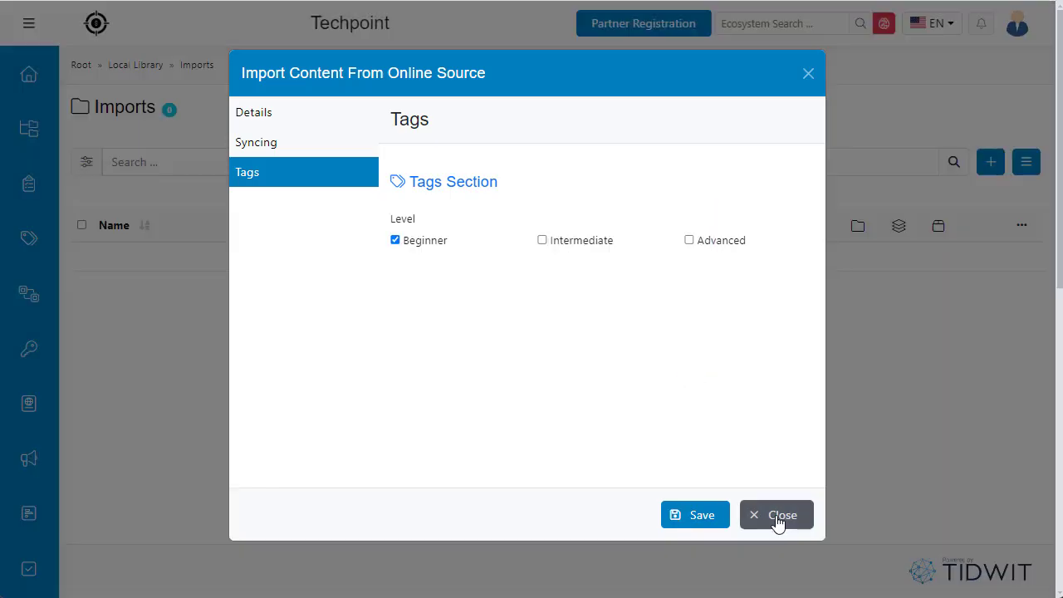
left_click(778, 516)
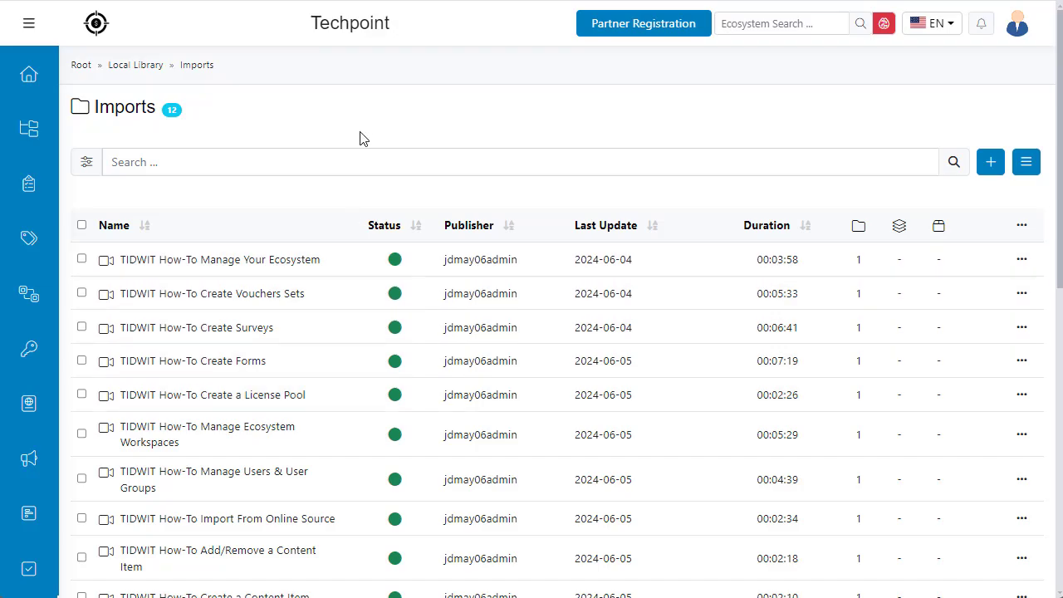
Review the imported how-to videos from the learner's view of the Local Library's Imports library
left_click(1015, 25)
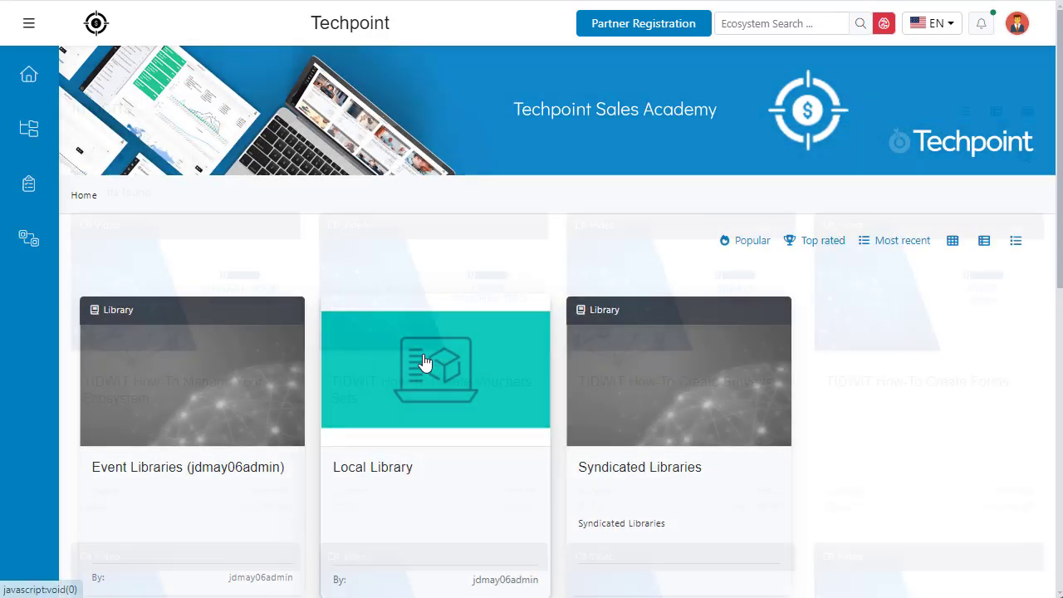
left_click(423, 362)
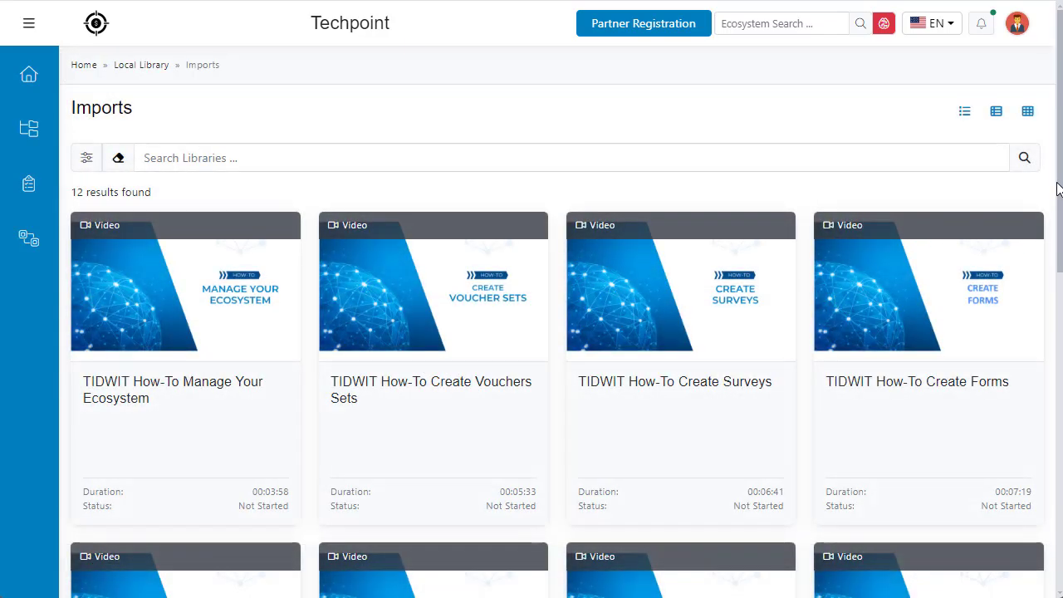
scroll(1057, 191, "down", 2)
scroll(1057, 190, "down", 5)
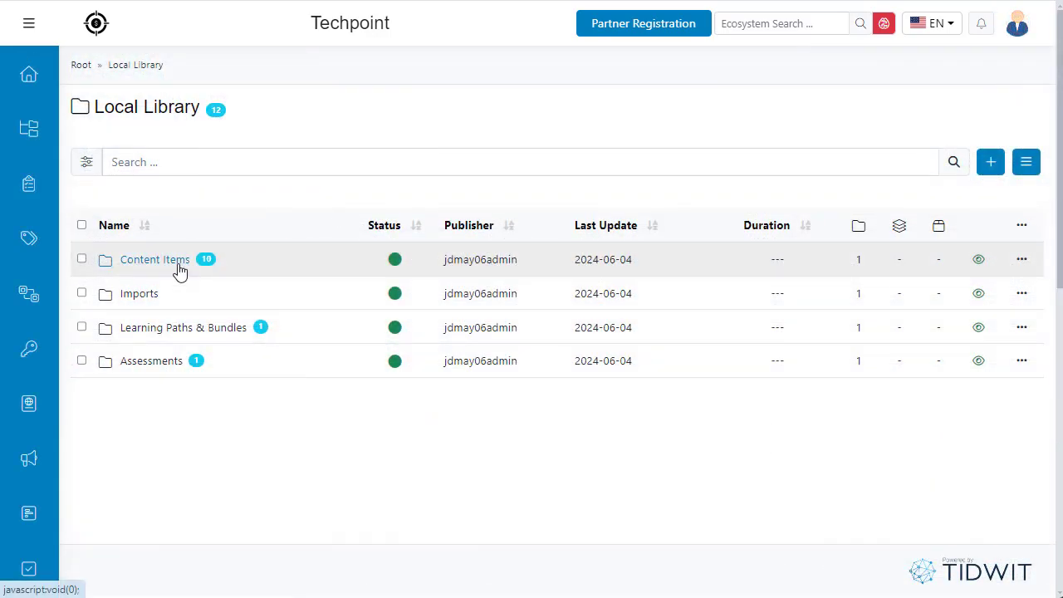
Open the Content Items folder in the Local Library and review its item types and the available creation options
left_click(179, 270)
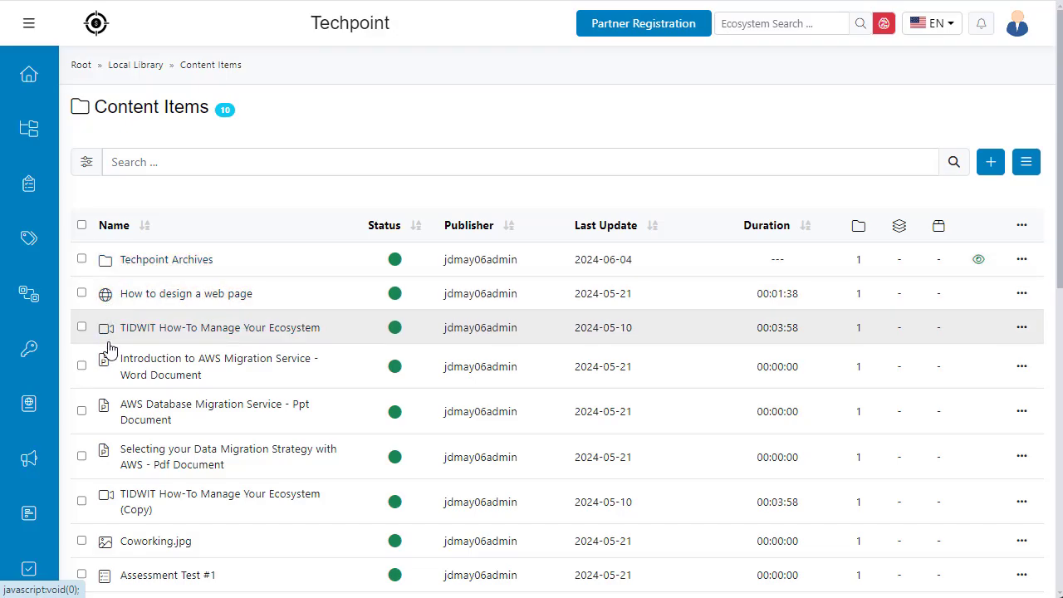
scroll(110, 347, "down", 3)
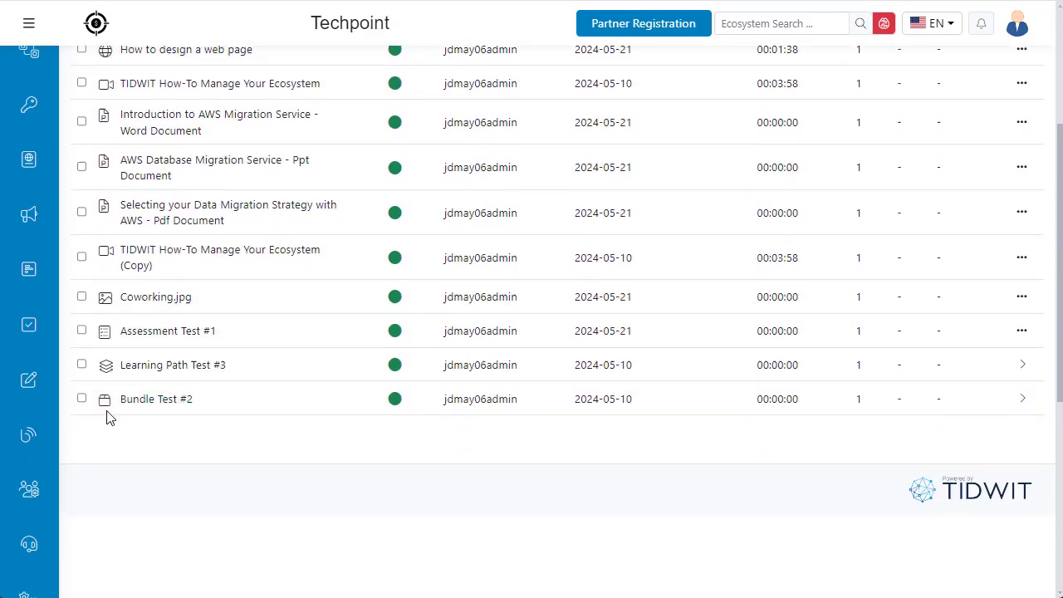
scroll(108, 419, "up", 3)
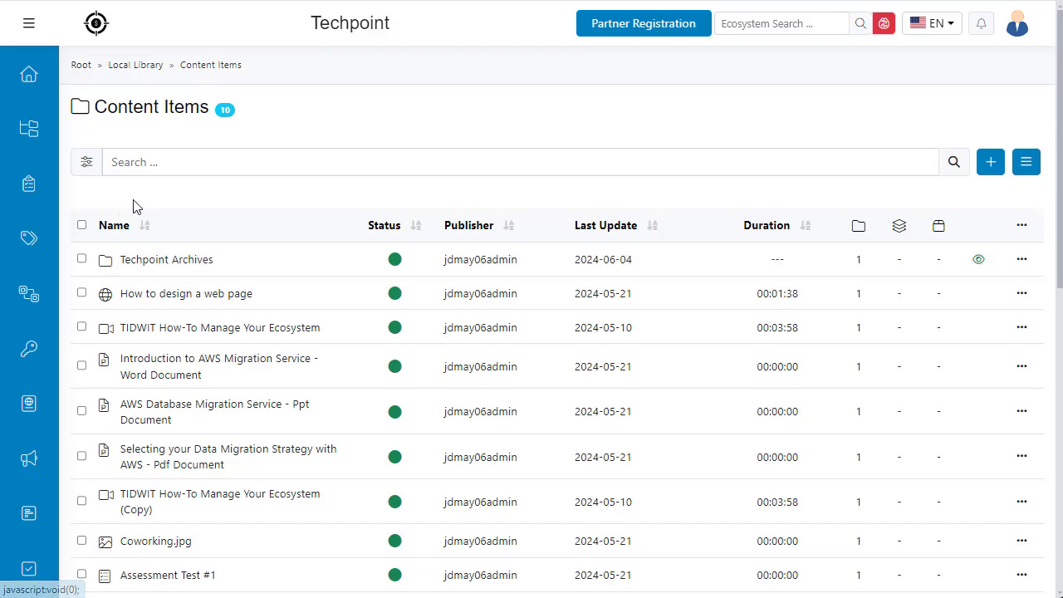
left_click(990, 164)
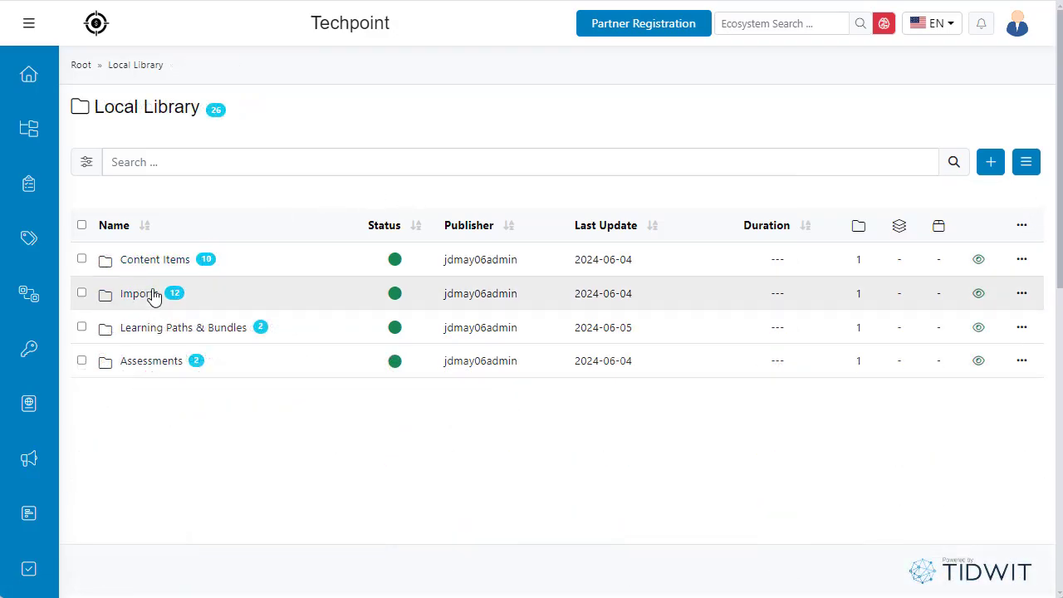
Examine the content and linked content of Techpoint Lp #1 in the Learning Paths & Bundles folder
left_click(157, 332)
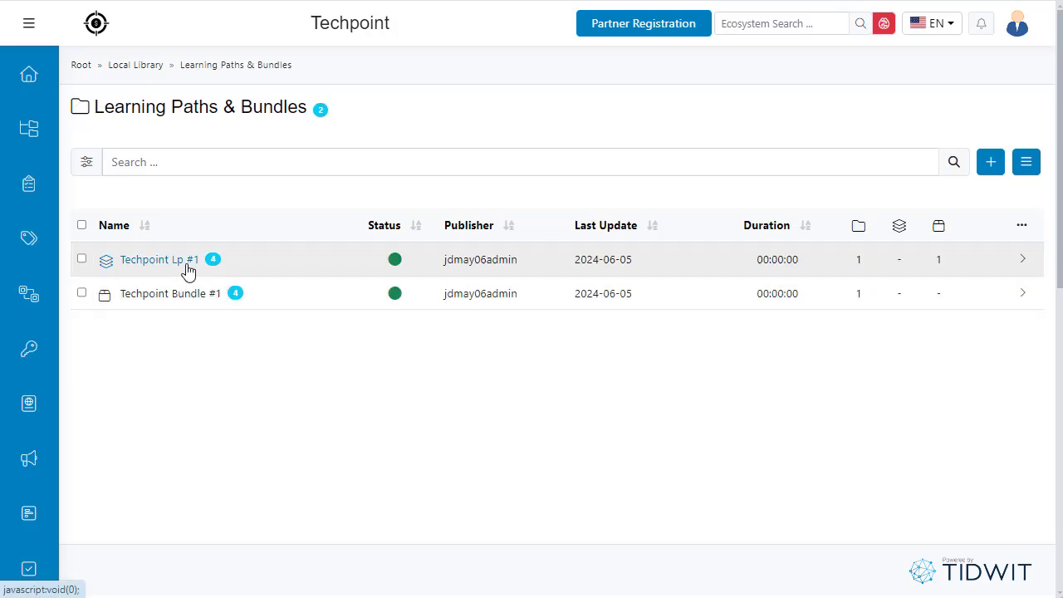
left_click(188, 265)
scroll(266, 313, "down", 1)
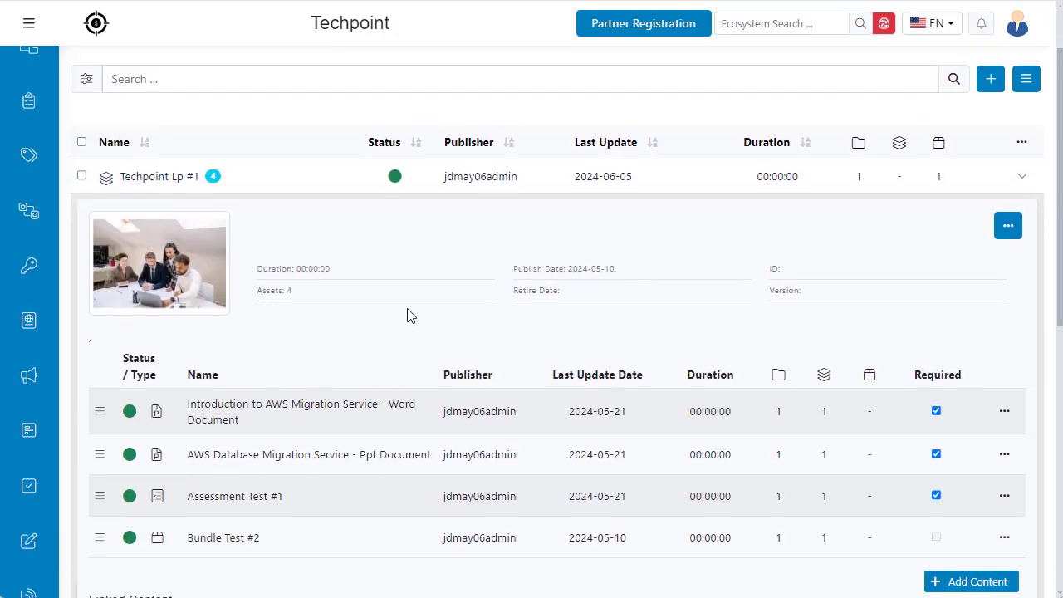
scroll(345, 266, "down", 1)
scroll(268, 380, "down", 2)
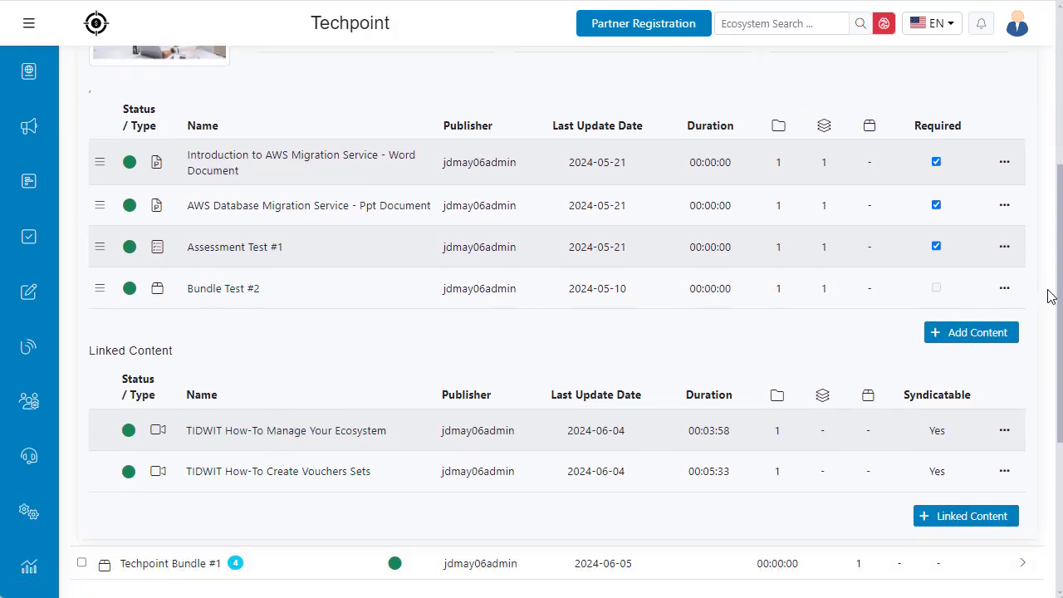
scroll(463, 171, "up", 2)
left_click(238, 106)
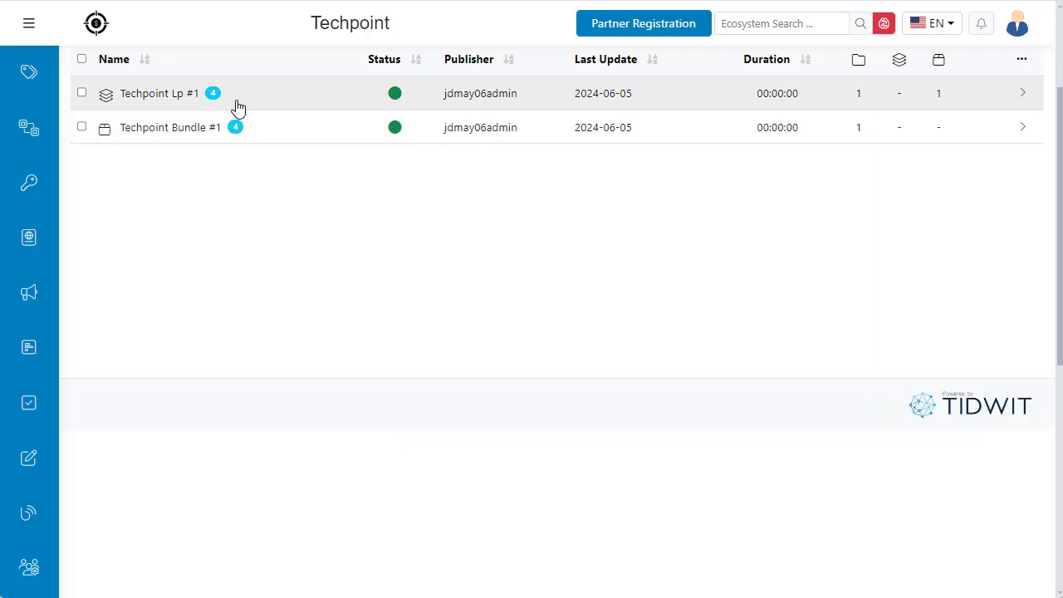
Examine the details and content items of Techpoint Bundle #1 in the Learning Paths & Bundles folder
left_click(214, 134)
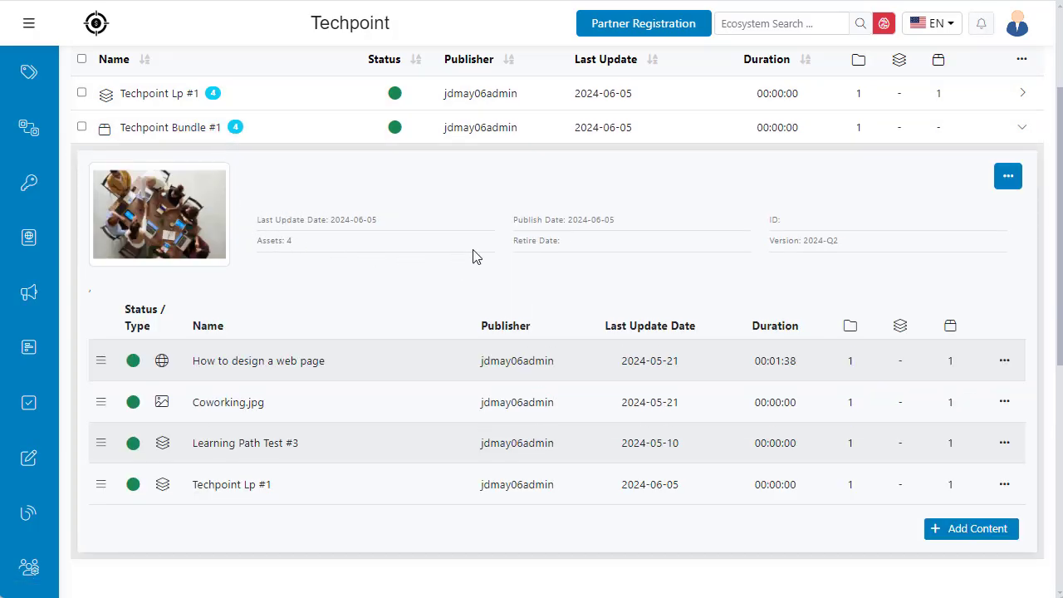
scroll(797, 199, "down", 1)
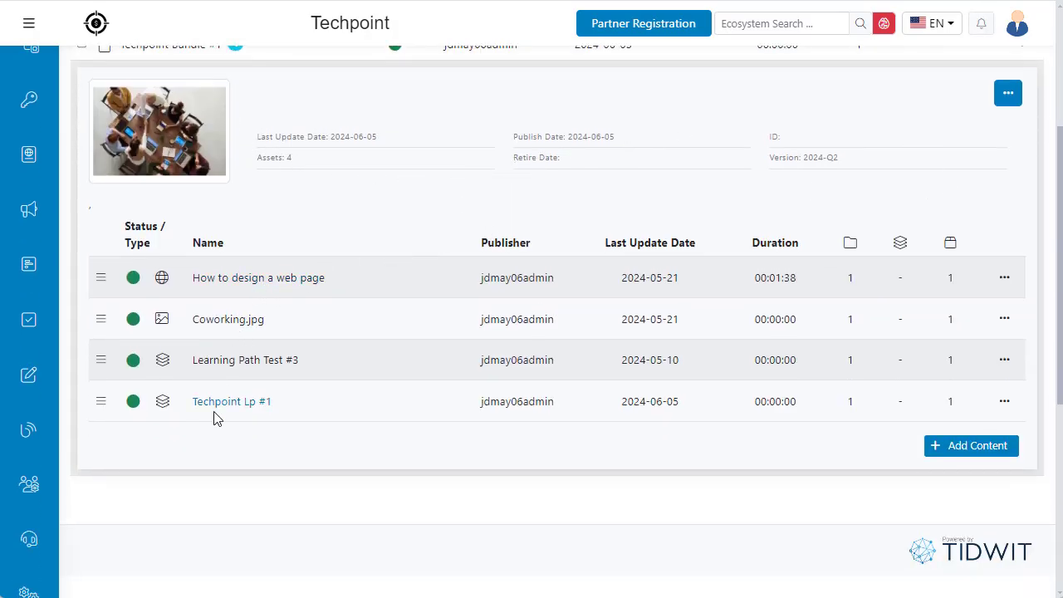
scroll(462, 332, "up", 2)
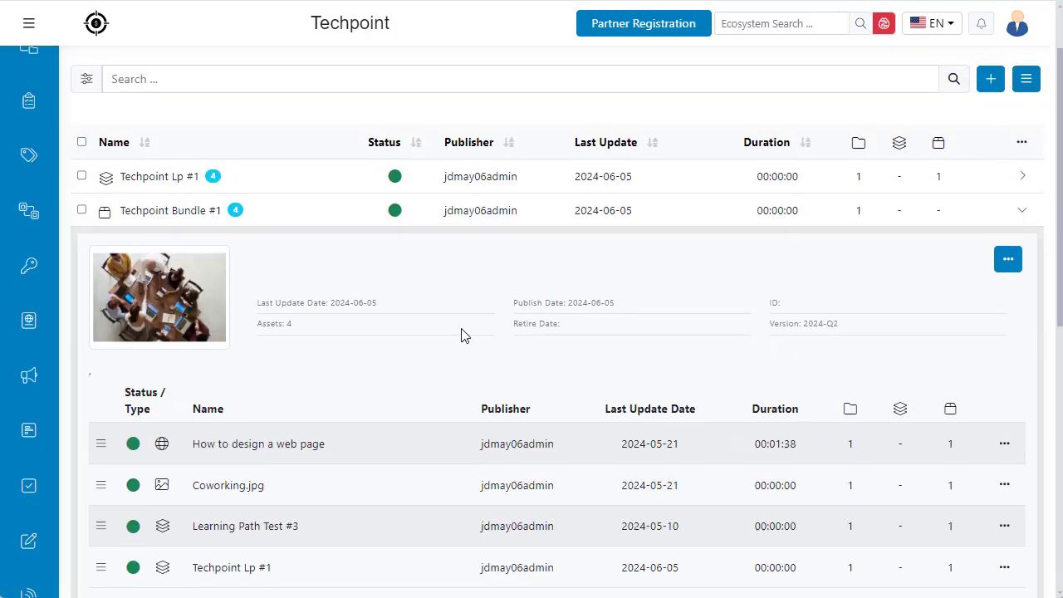
left_click(240, 214)
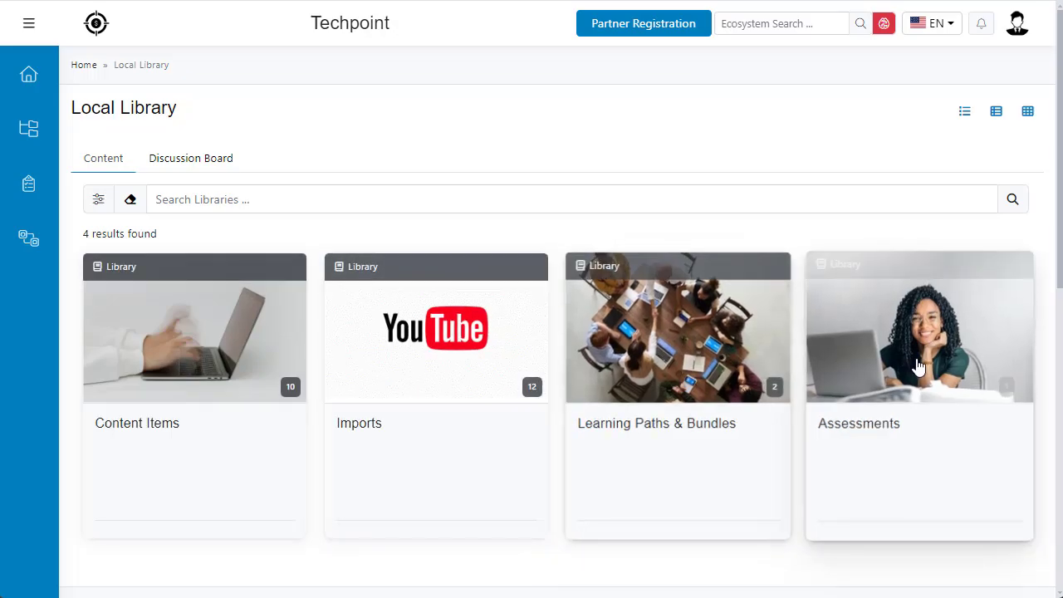
Open Techpoint Assessment #1 from the learner view's Assessments library and launch it
left_click(911, 367)
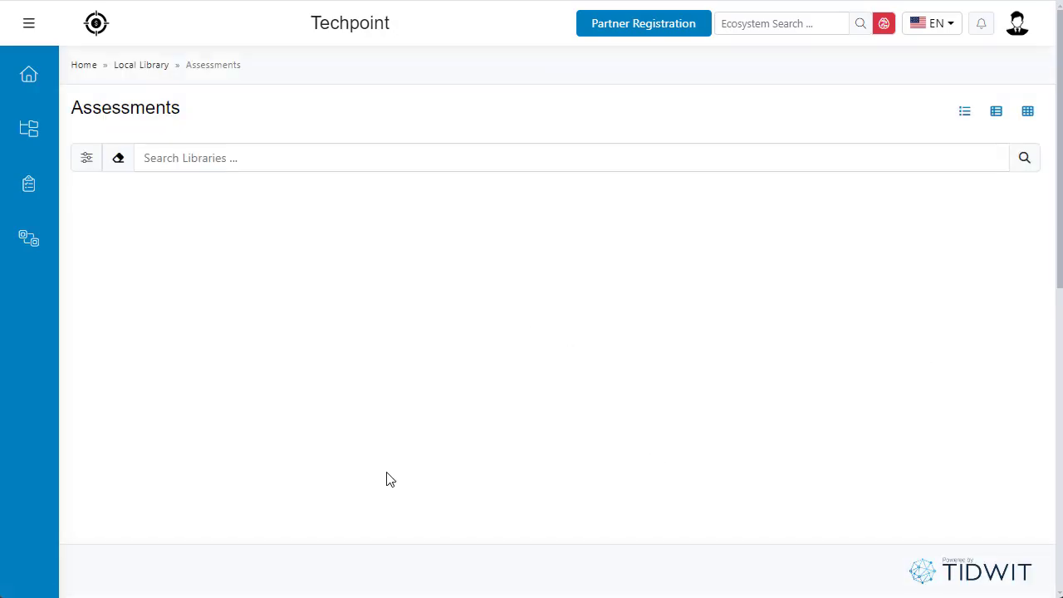
left_click(252, 351)
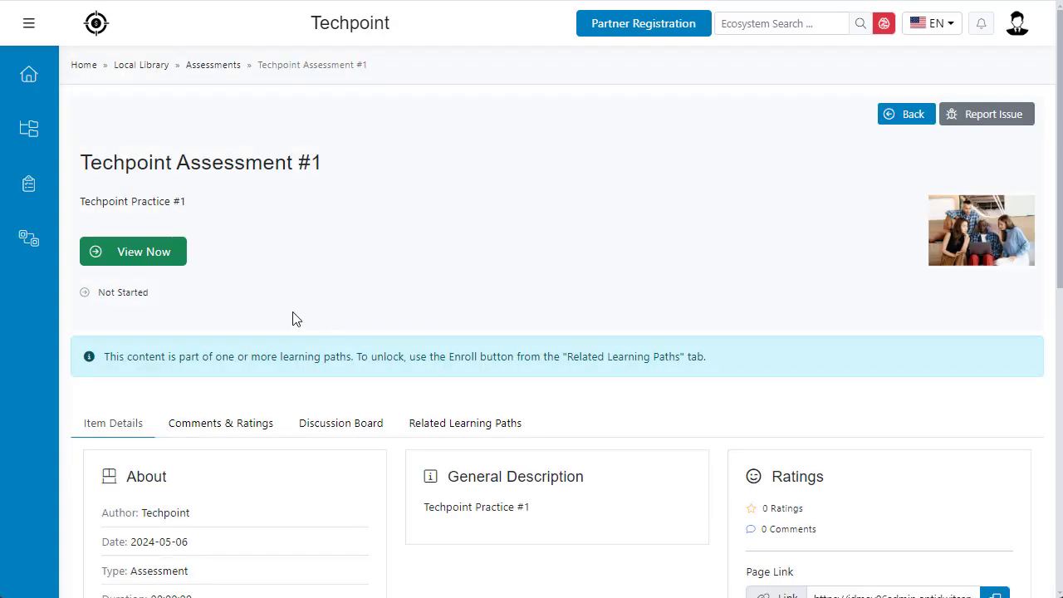
left_click(172, 259)
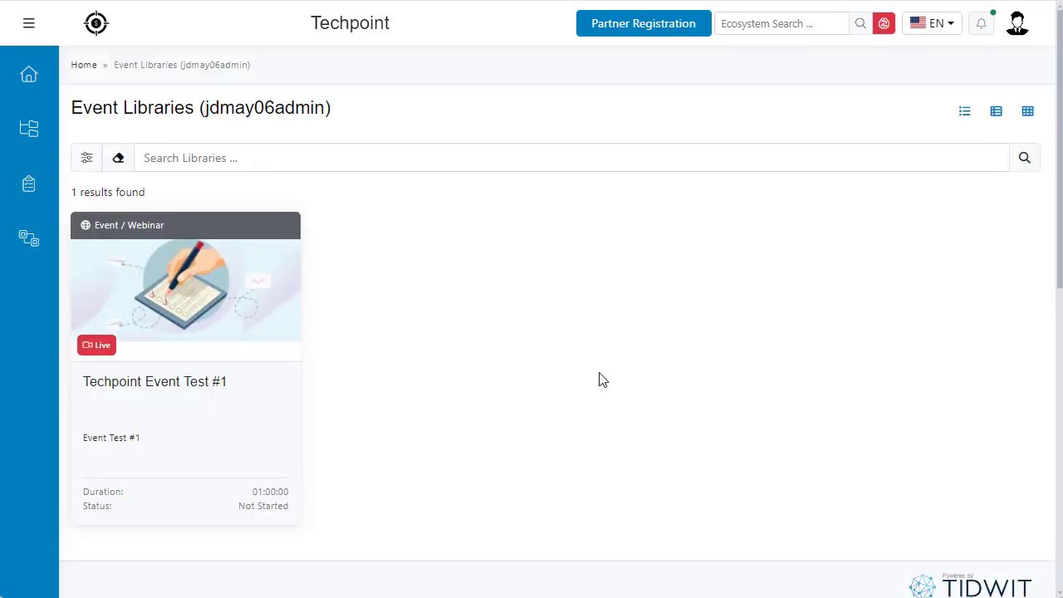
Open Techpoint Event Test #1 in the Event Libraries and register for it
left_click(293, 343)
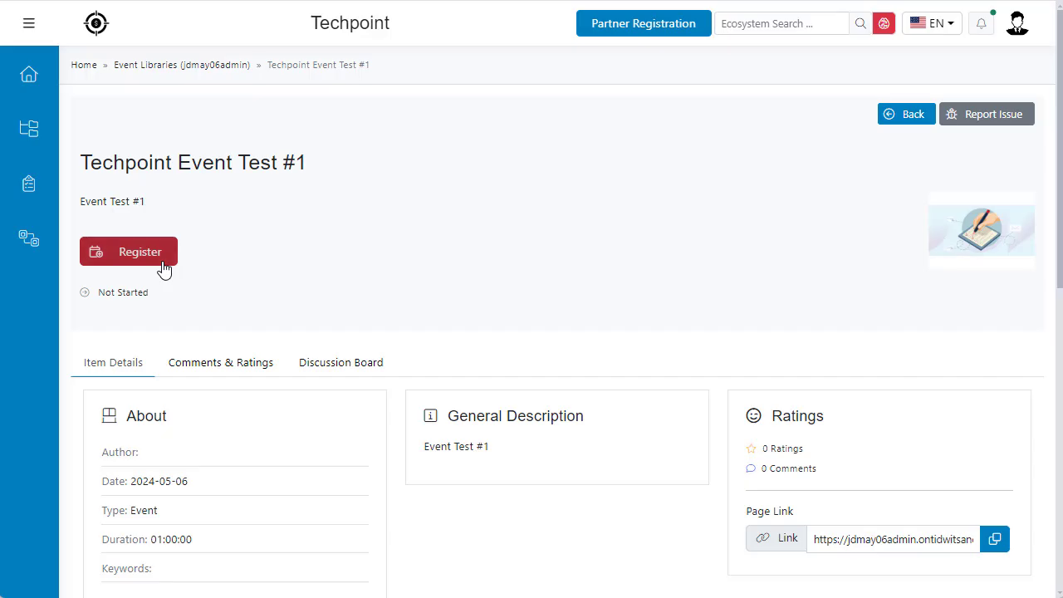
left_click(163, 268)
left_click(565, 380)
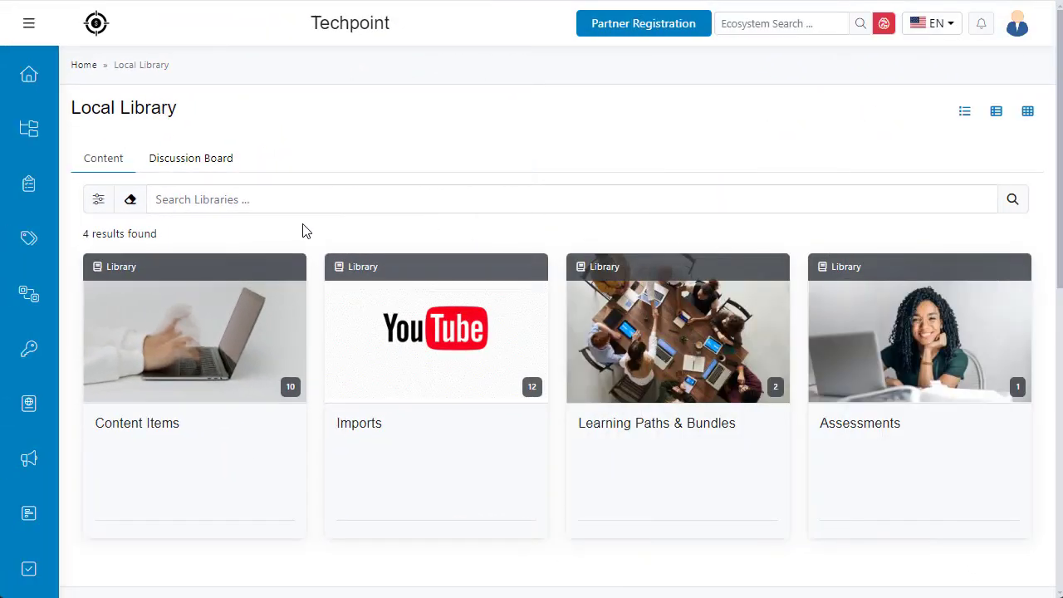
Filter the Local Library content by the Advanced level tag and review the matching items
left_click(98, 200)
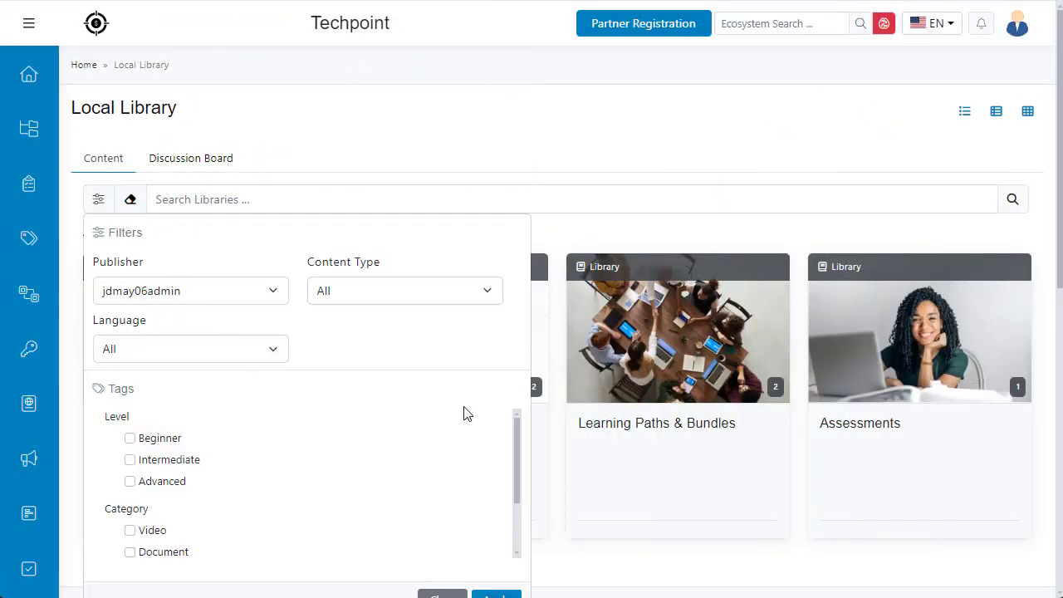
scroll(465, 412, "down", 1)
mouse_move(514, 365)
left_mouse_down()
mouse_move(512, 430)
mouse_move(516, 369)
left_mouse_up()
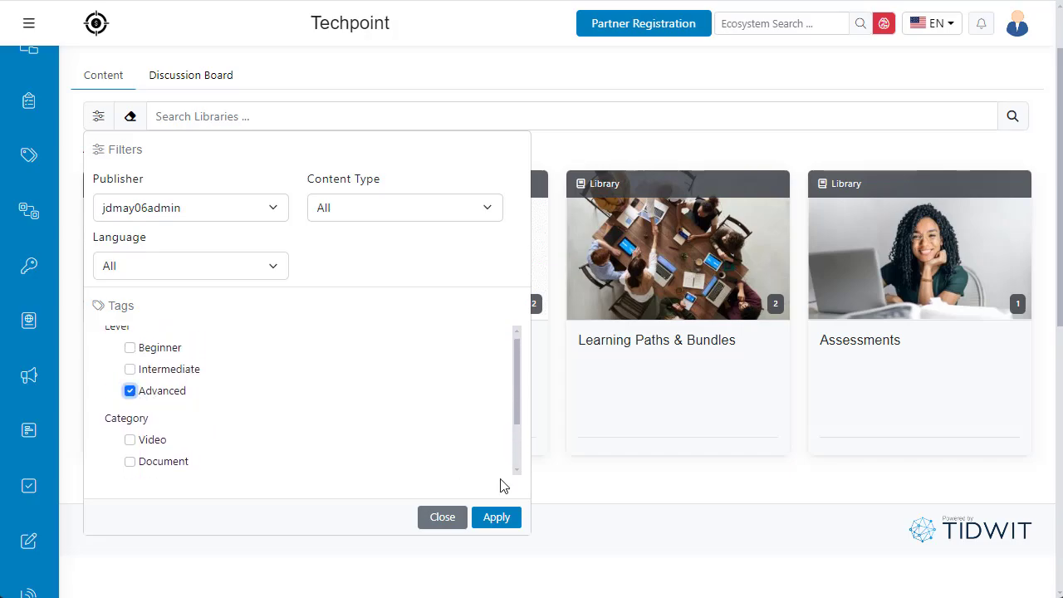
left_click(499, 517)
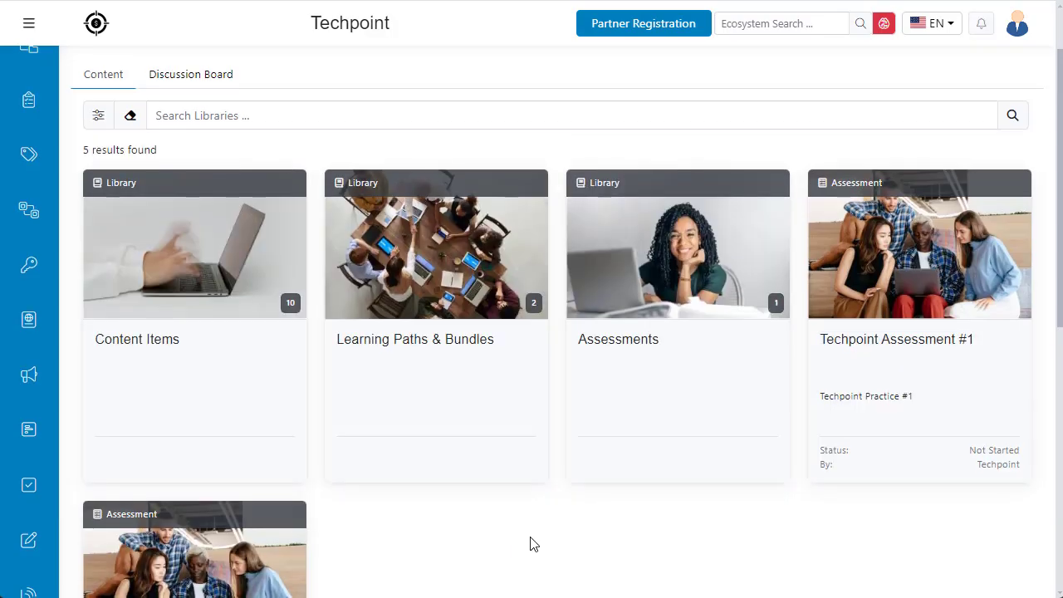
scroll(889, 491, "down", 2)
scroll(1028, 425, "up", 2)
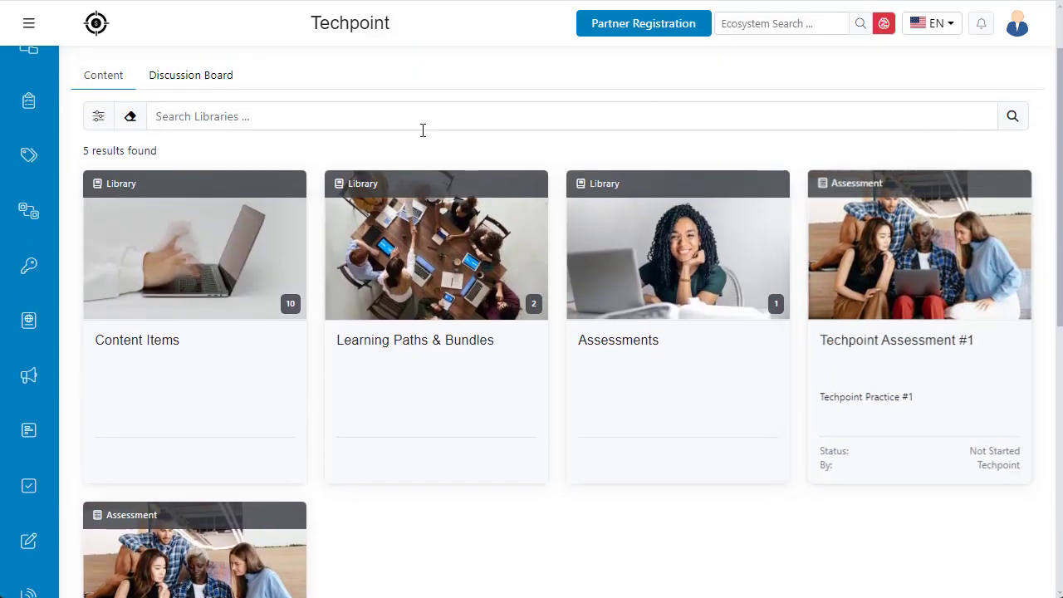
Open the AWS Skill Builder library in Syndicated Libraries and examine its available filters and tags
scroll(195, 133, "up", 1)
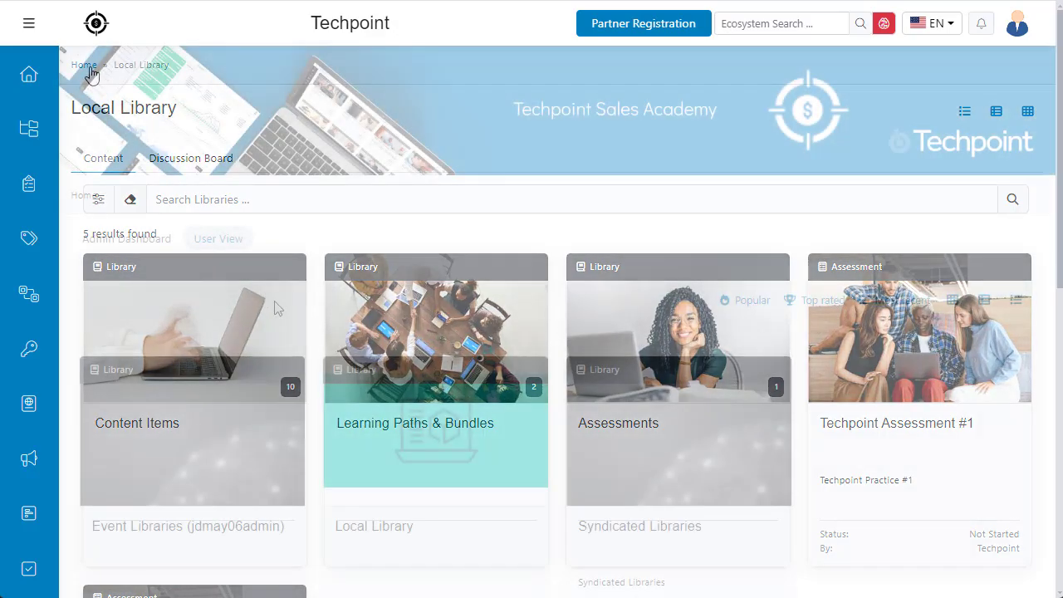
left_click(600, 407)
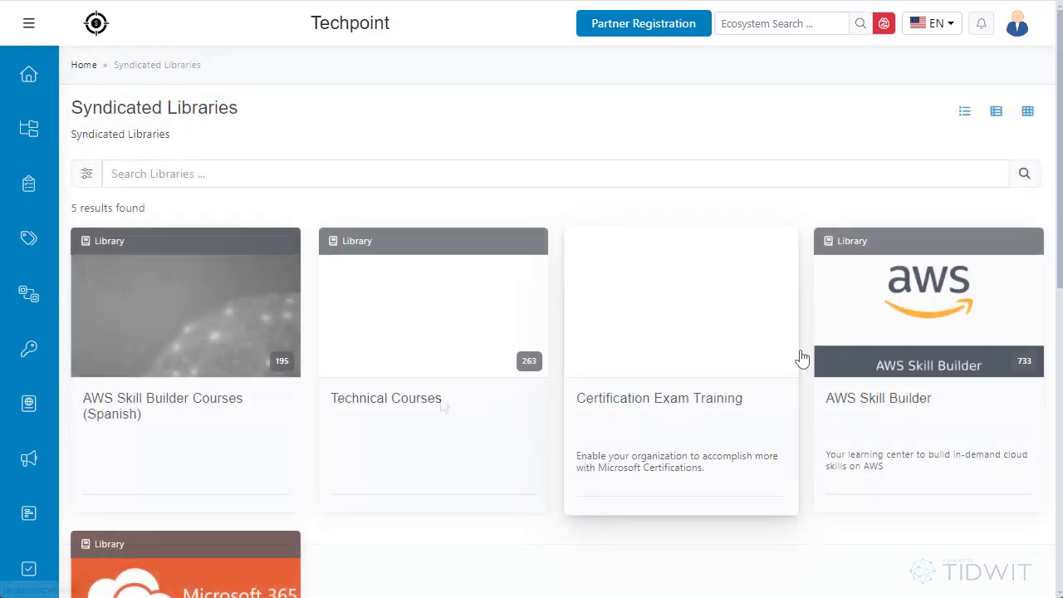
left_click(877, 345)
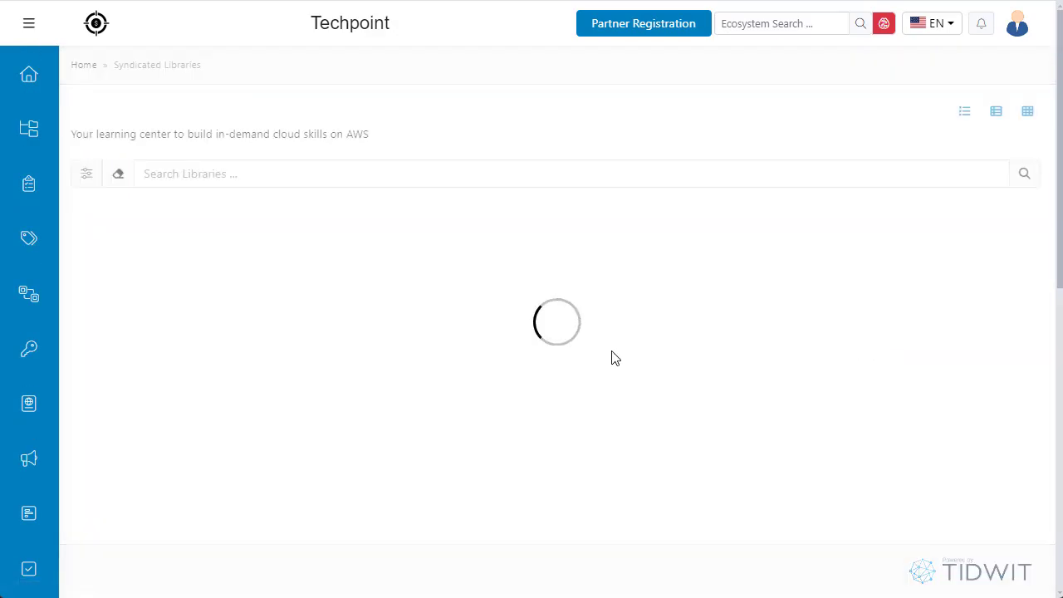
left_click(86, 175)
mouse_move(504, 400)
left_mouse_down()
mouse_move(499, 508)
mouse_move(507, 397)
left_mouse_up()
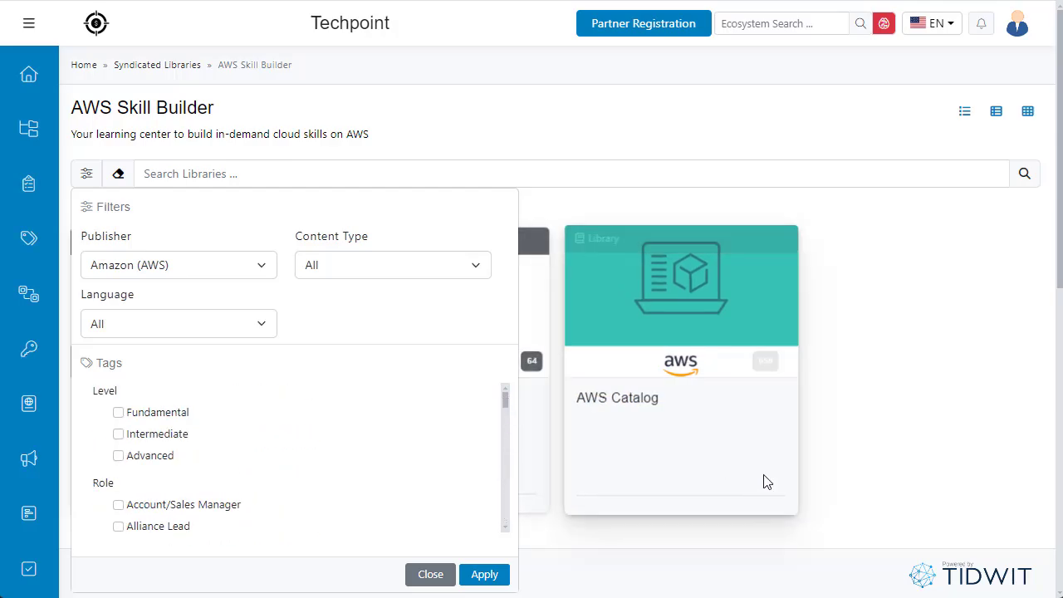